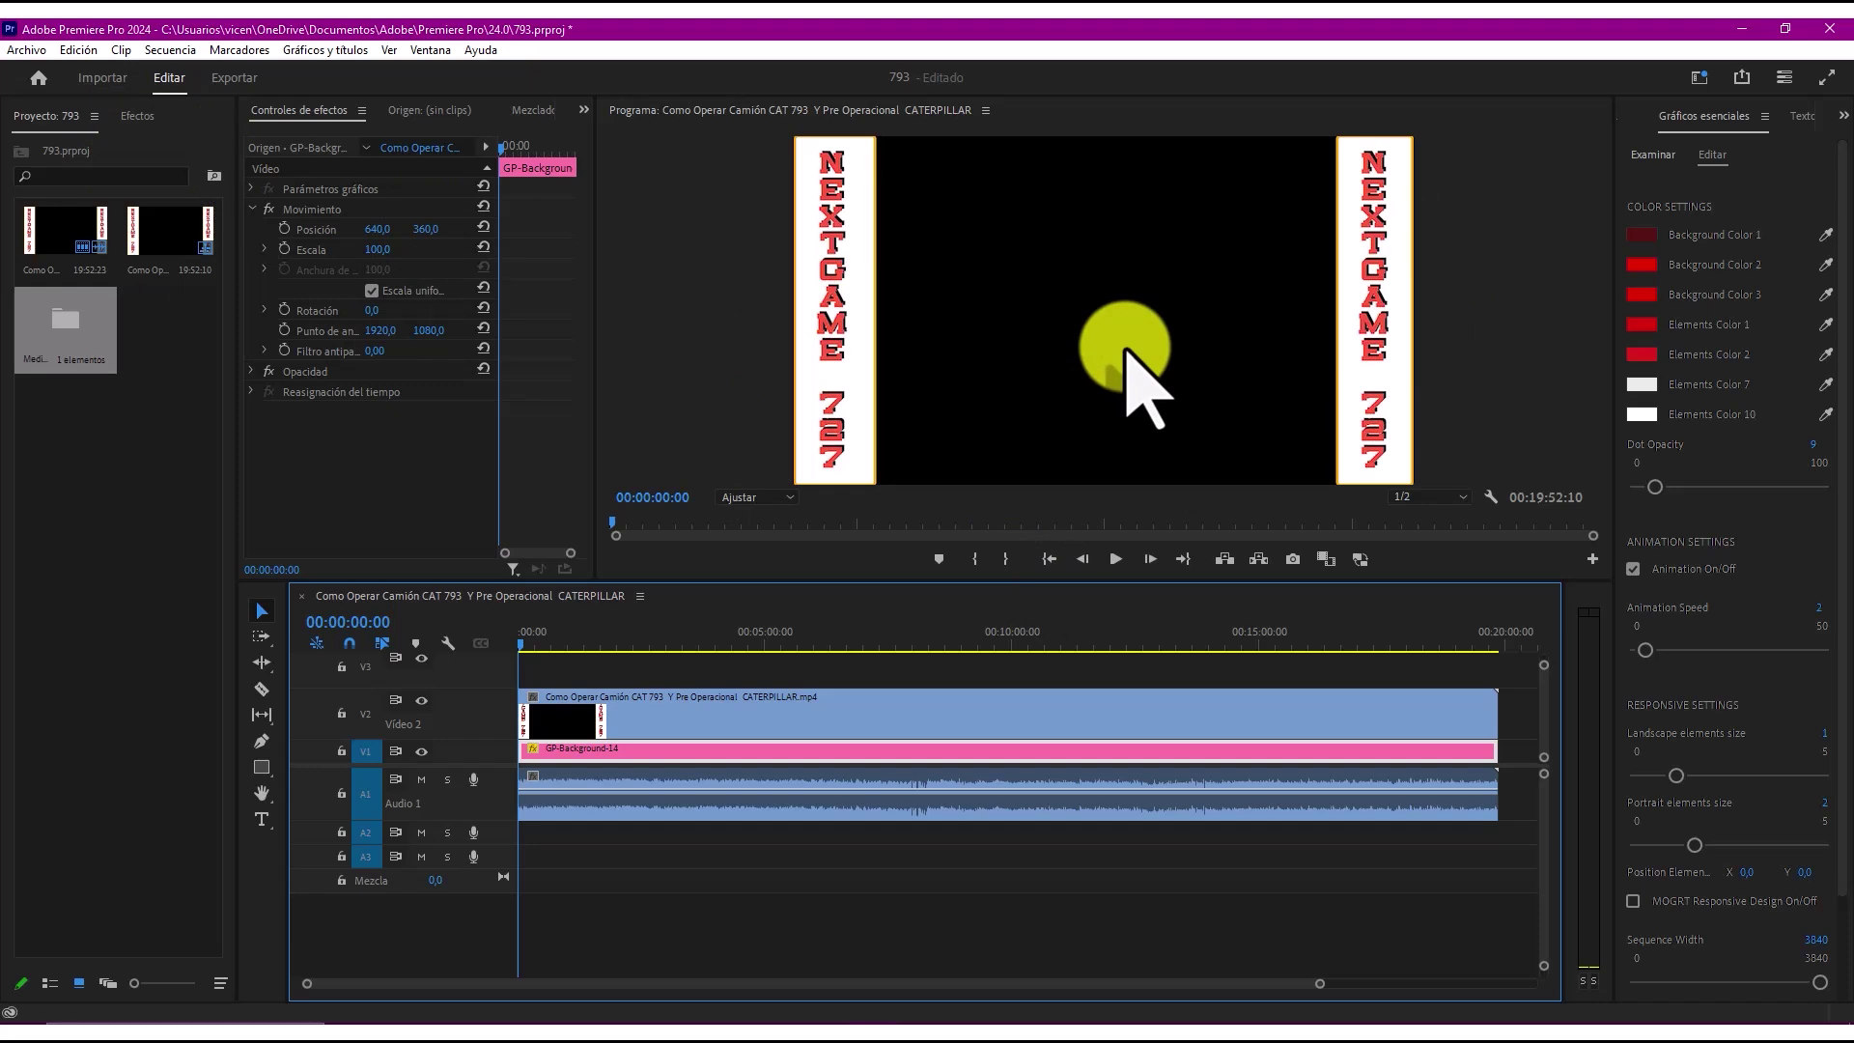
Step: Show the Efectos library, widen its panel, and expand Efectos de vídeo to list its categories
{"action": "left_click", "coordinate": [134, 117]}
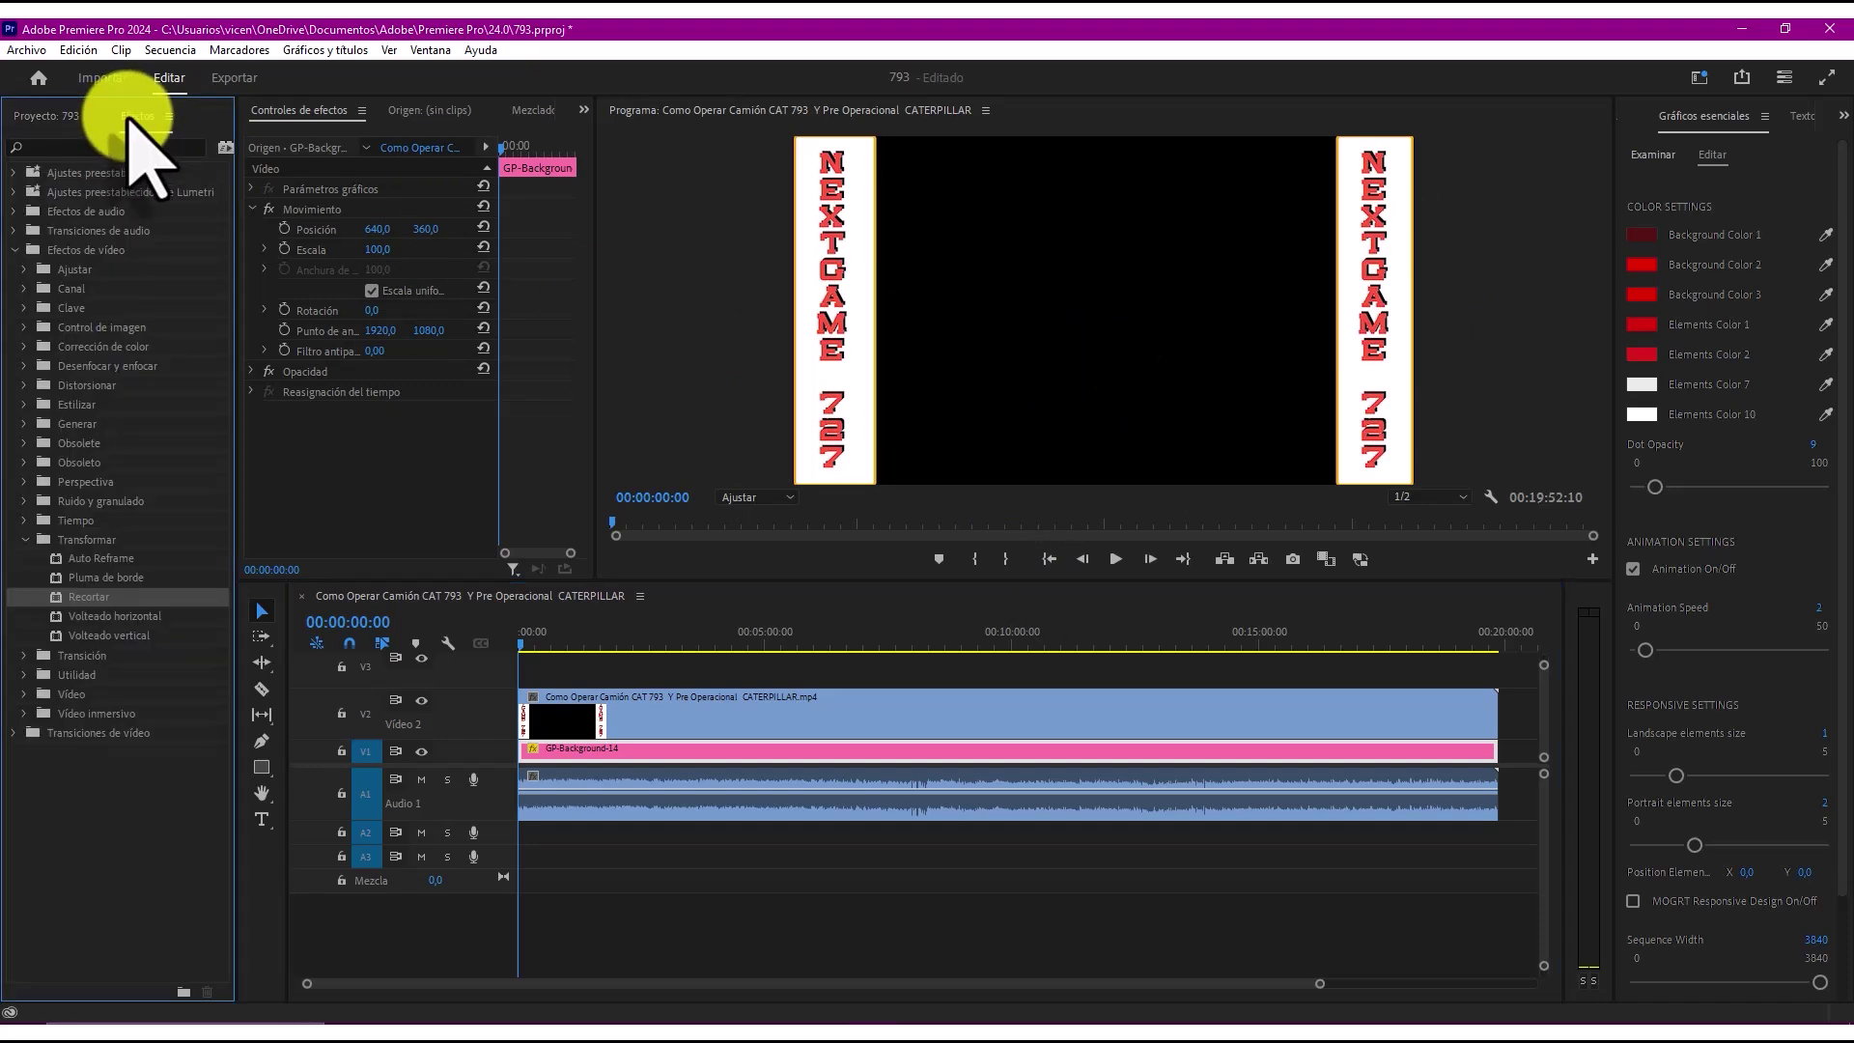
{"action": "left_click", "coordinate": [26, 539]}
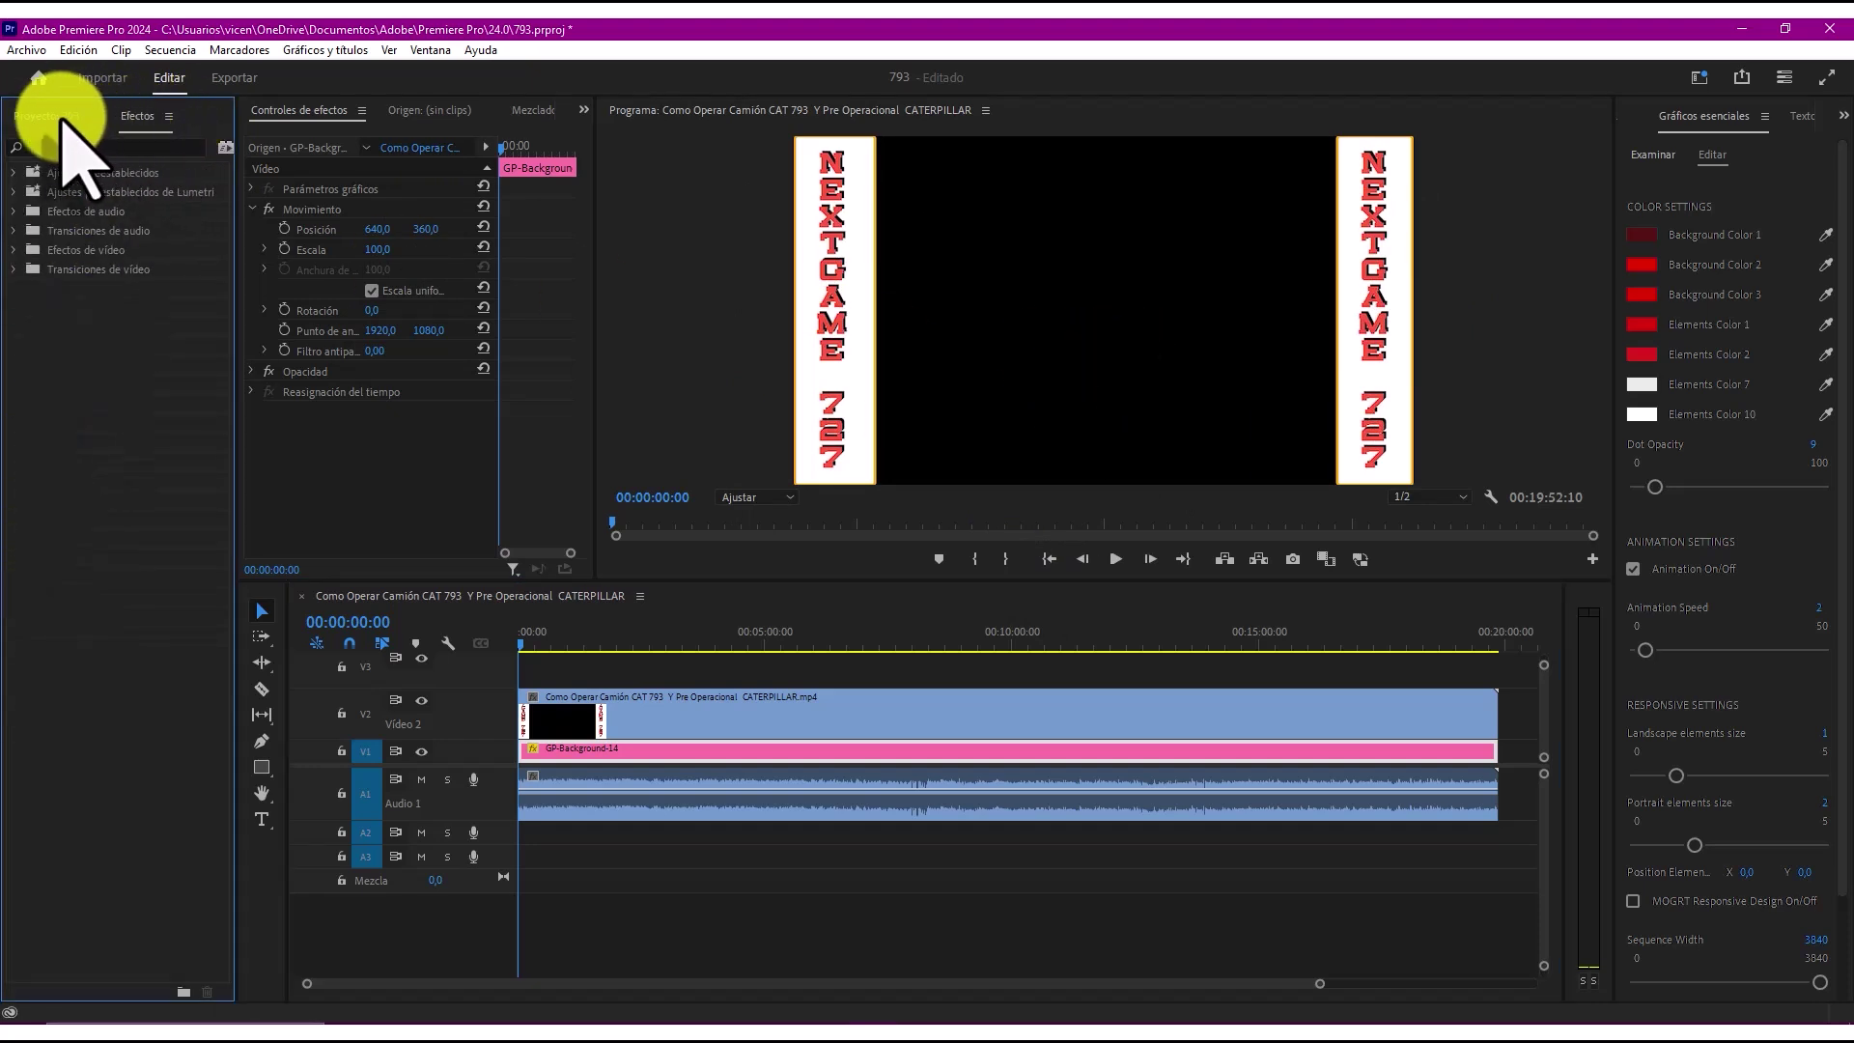
{"action": "left_click", "coordinate": [425, 51]}
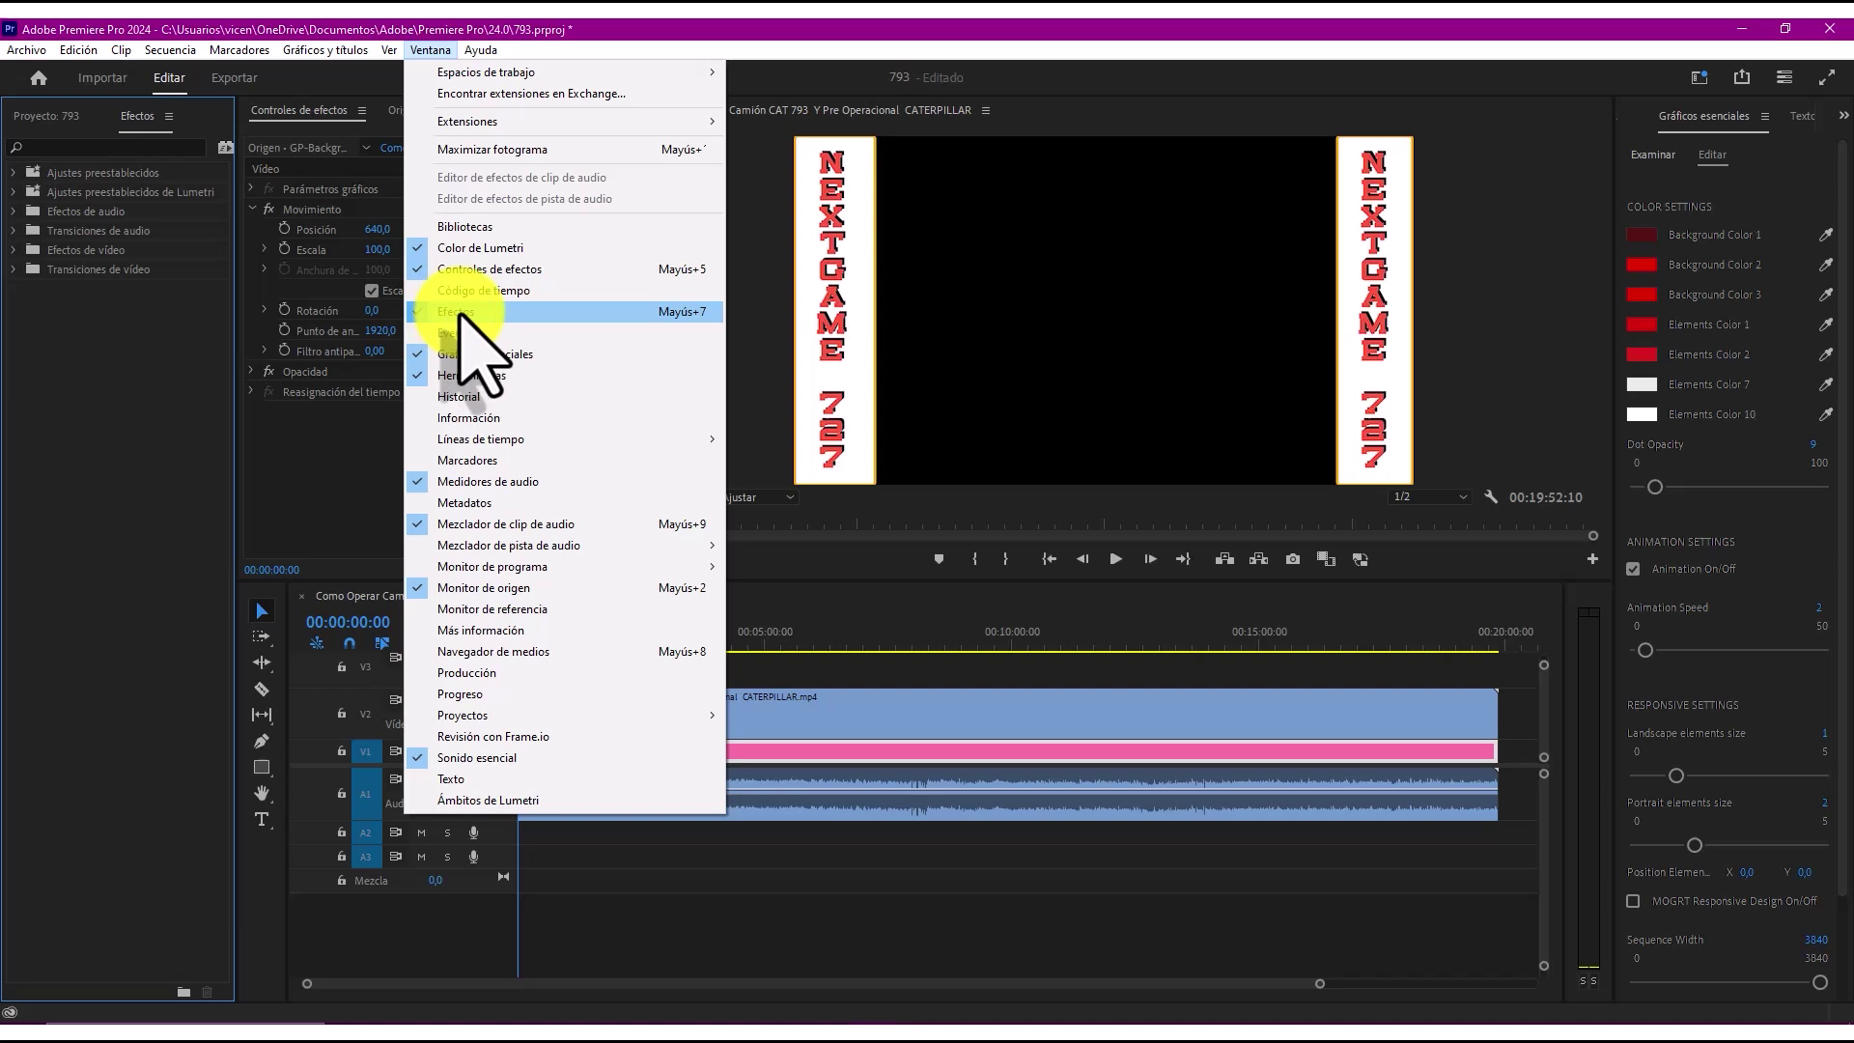
{"action": "left_click", "coordinate": [173, 145]}
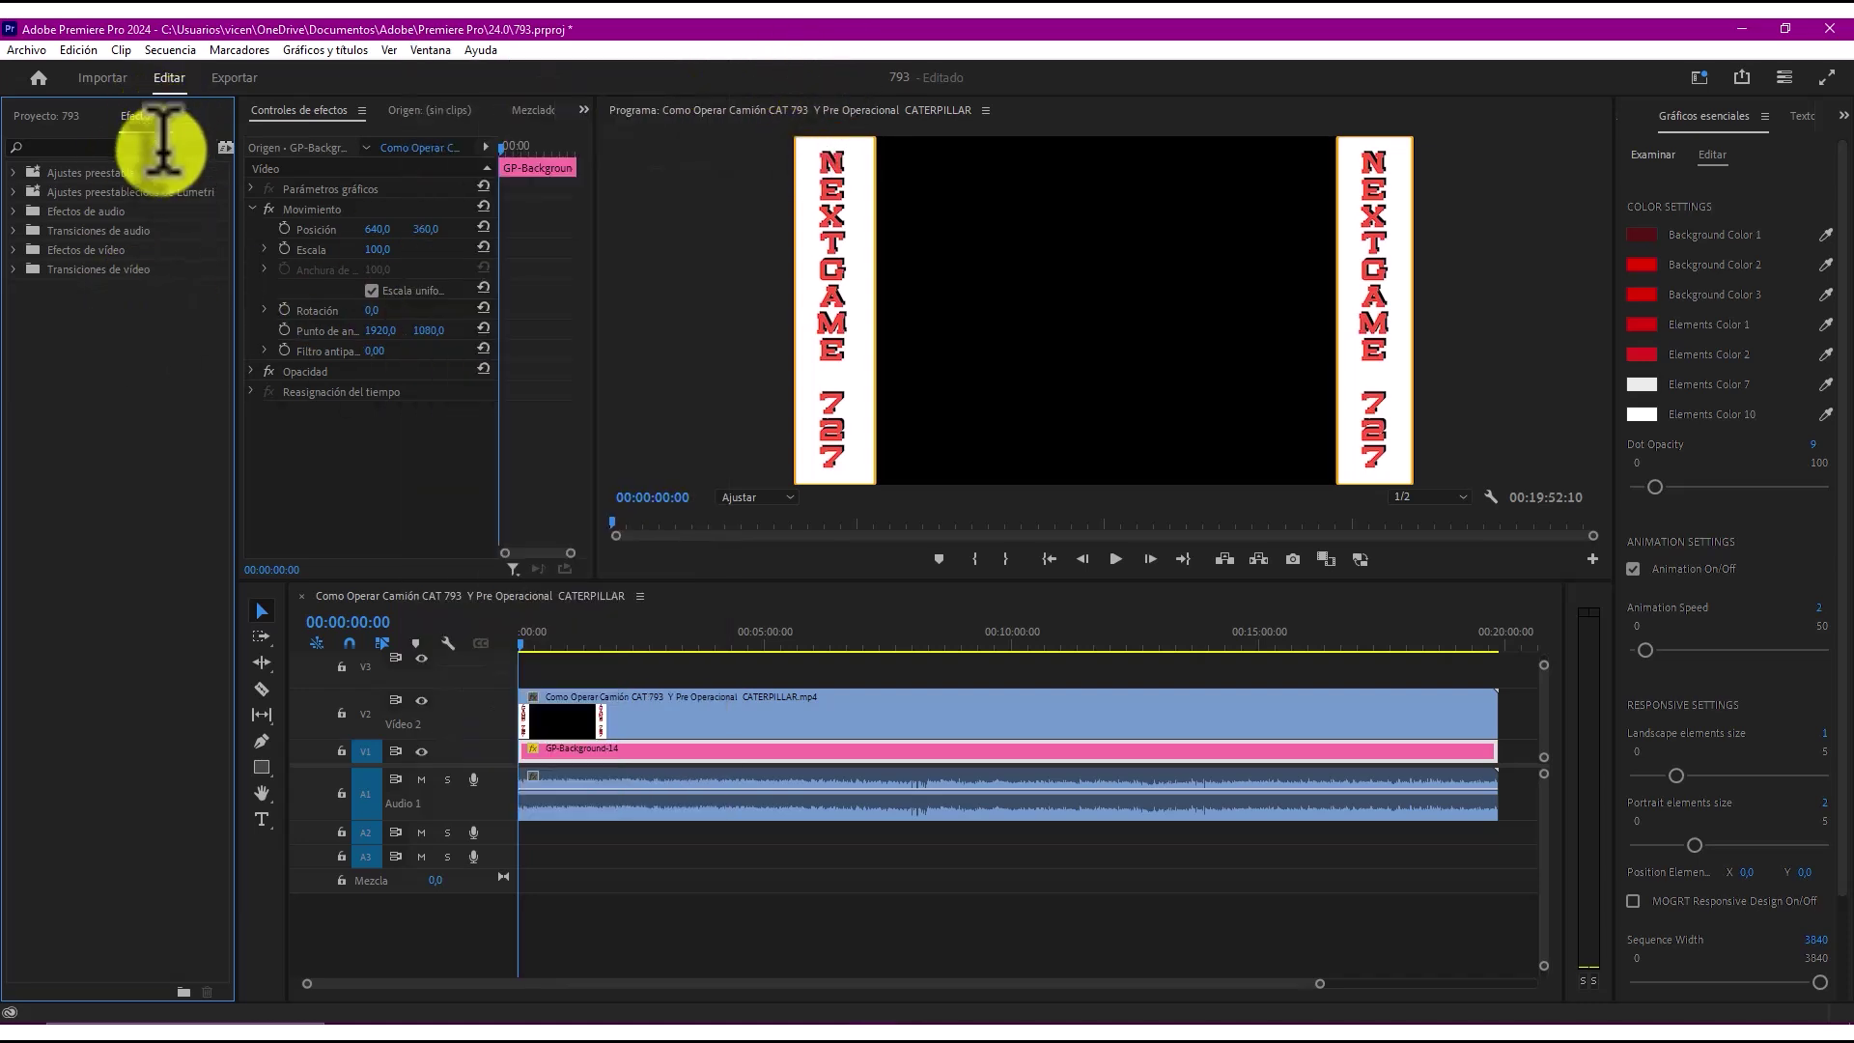
{"action": "left_click_drag", "start_coordinate": [236, 309], "coordinate": [297, 309]}
{"action": "left_click", "coordinate": [12, 249]}
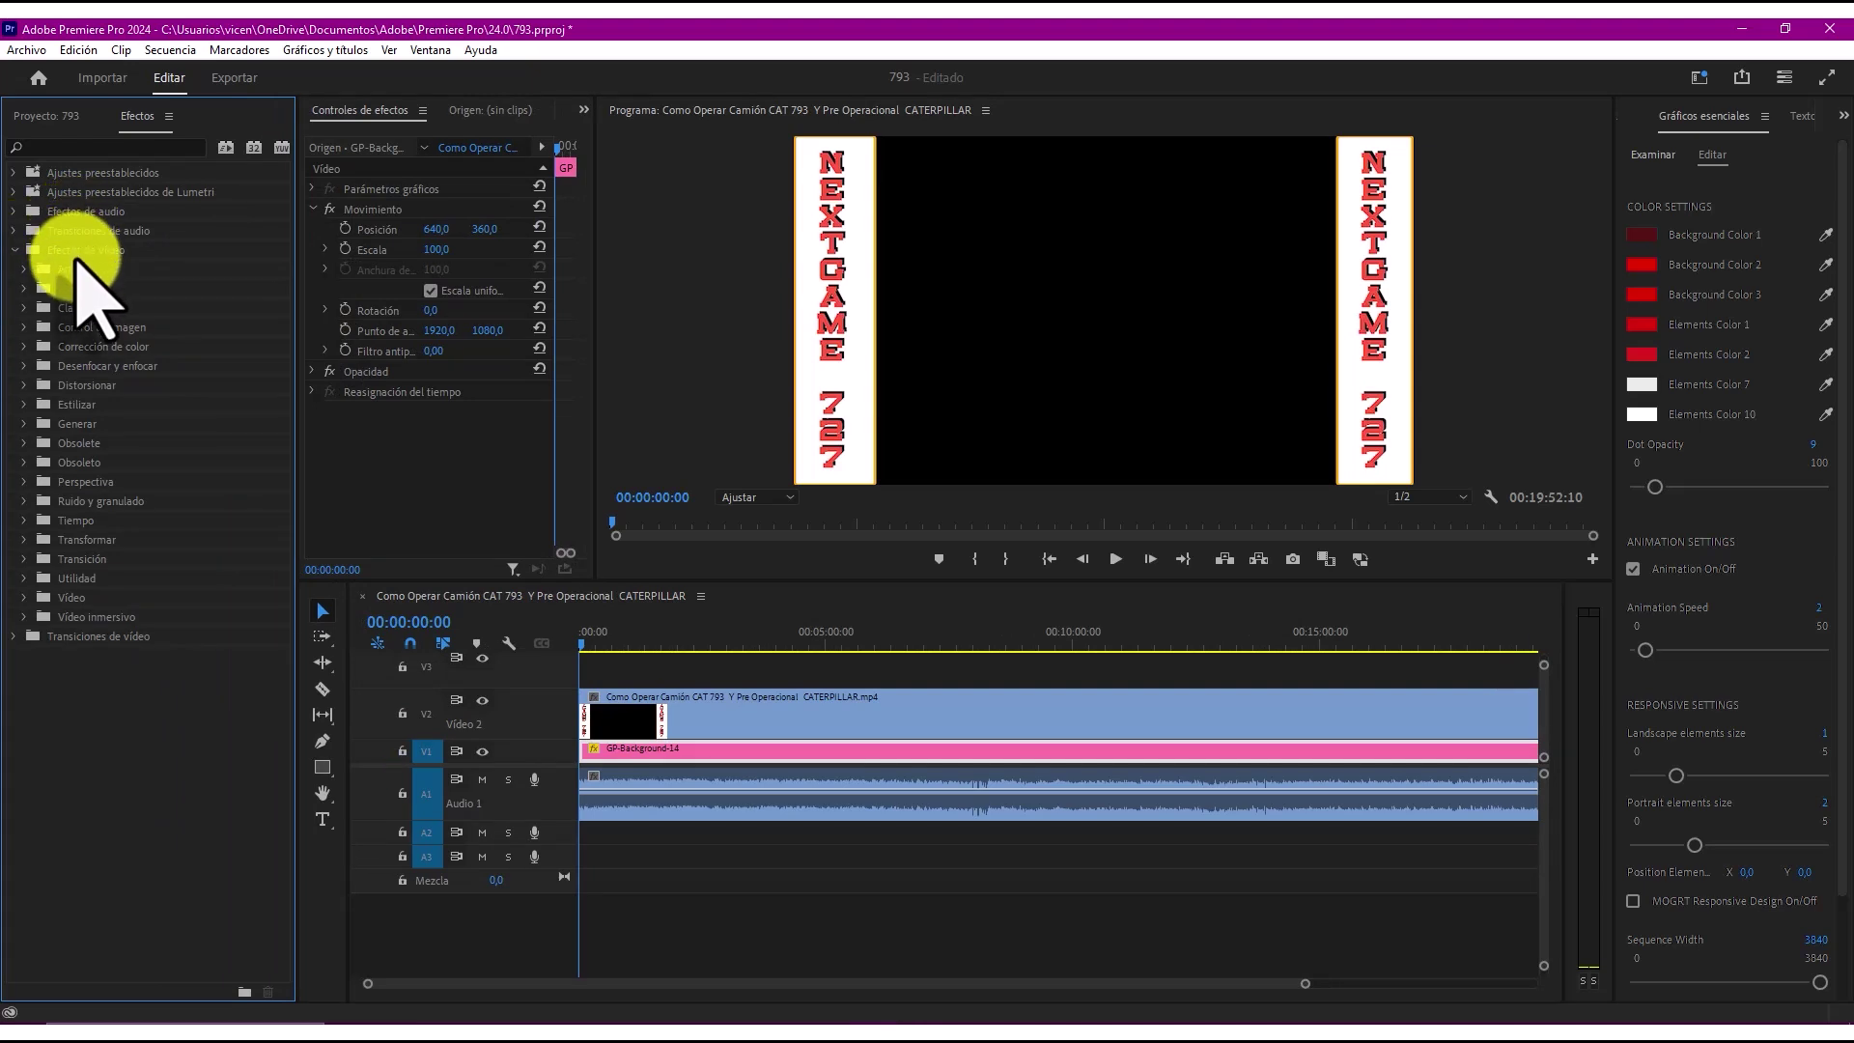
Step: Expand Transformar and drop Recortar onto the CATERPILLAR clip on V2
{"action": "double_click", "coordinate": [96, 540]}
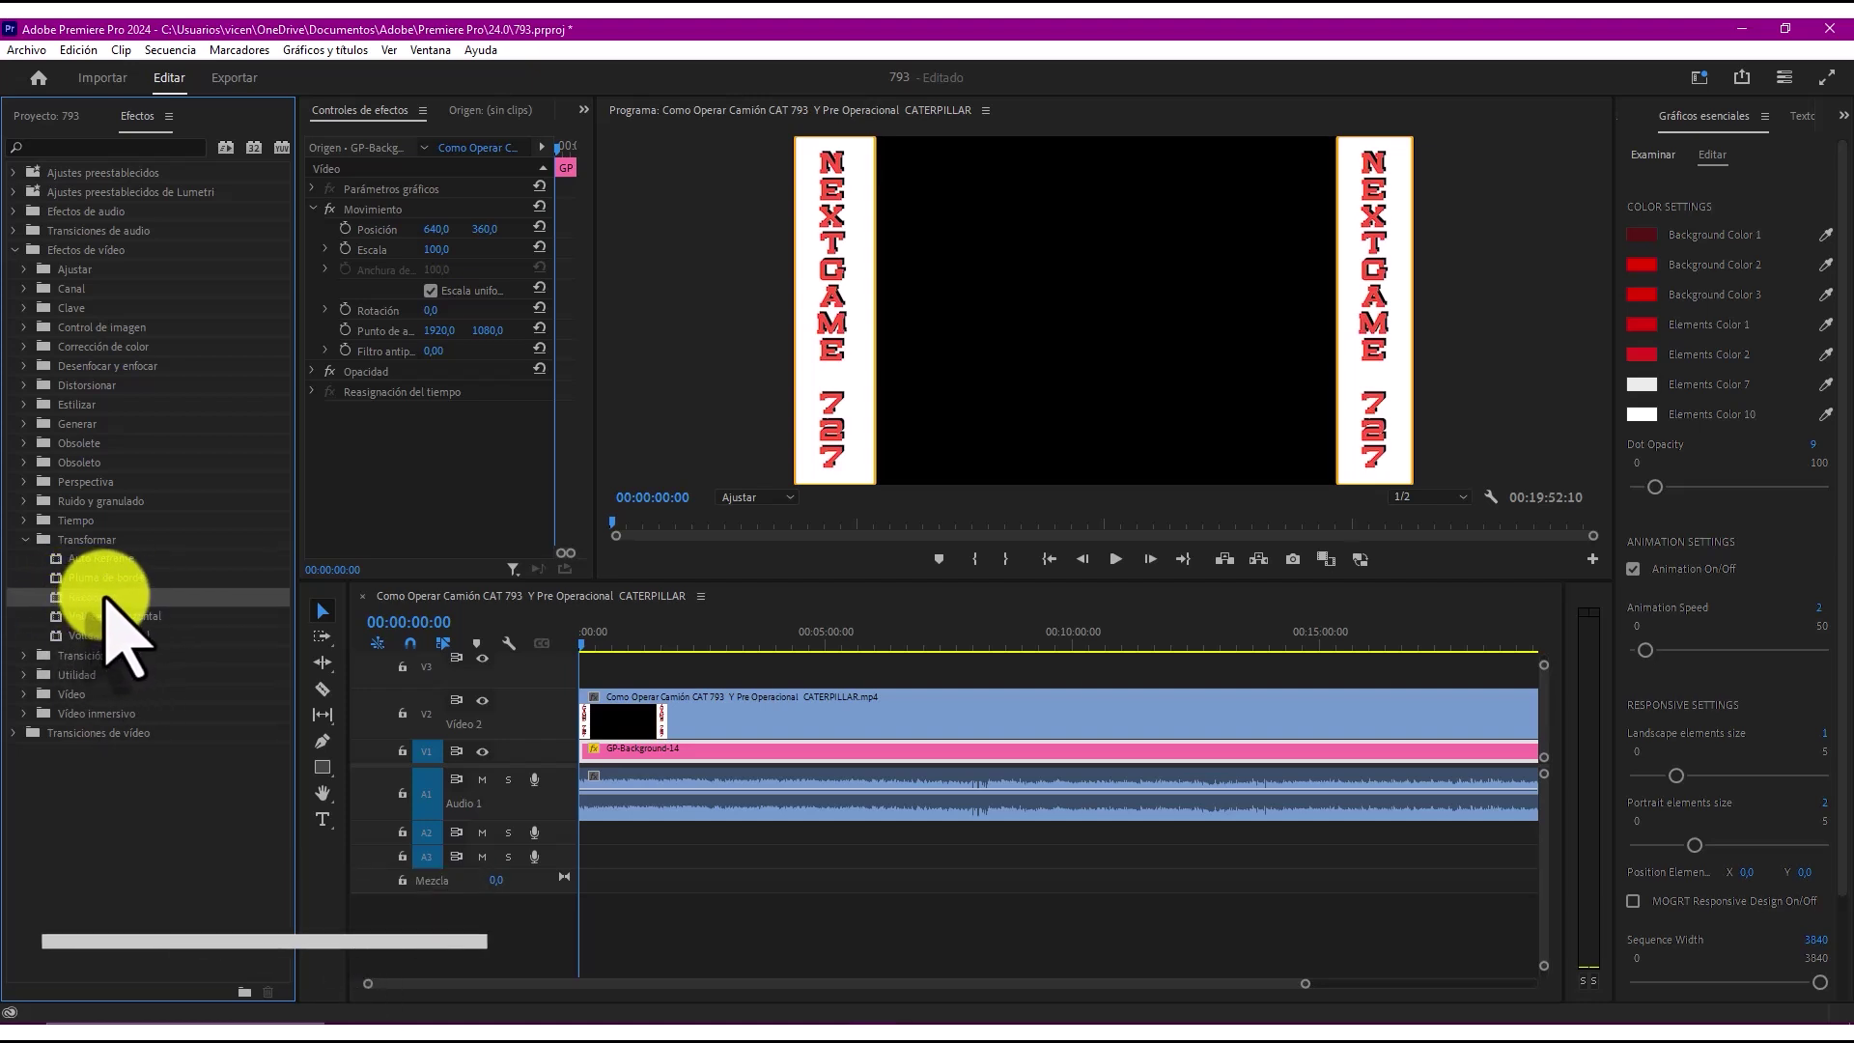
{"action": "left_click_drag", "start_coordinate": [99, 596], "coordinate": [963, 724]}
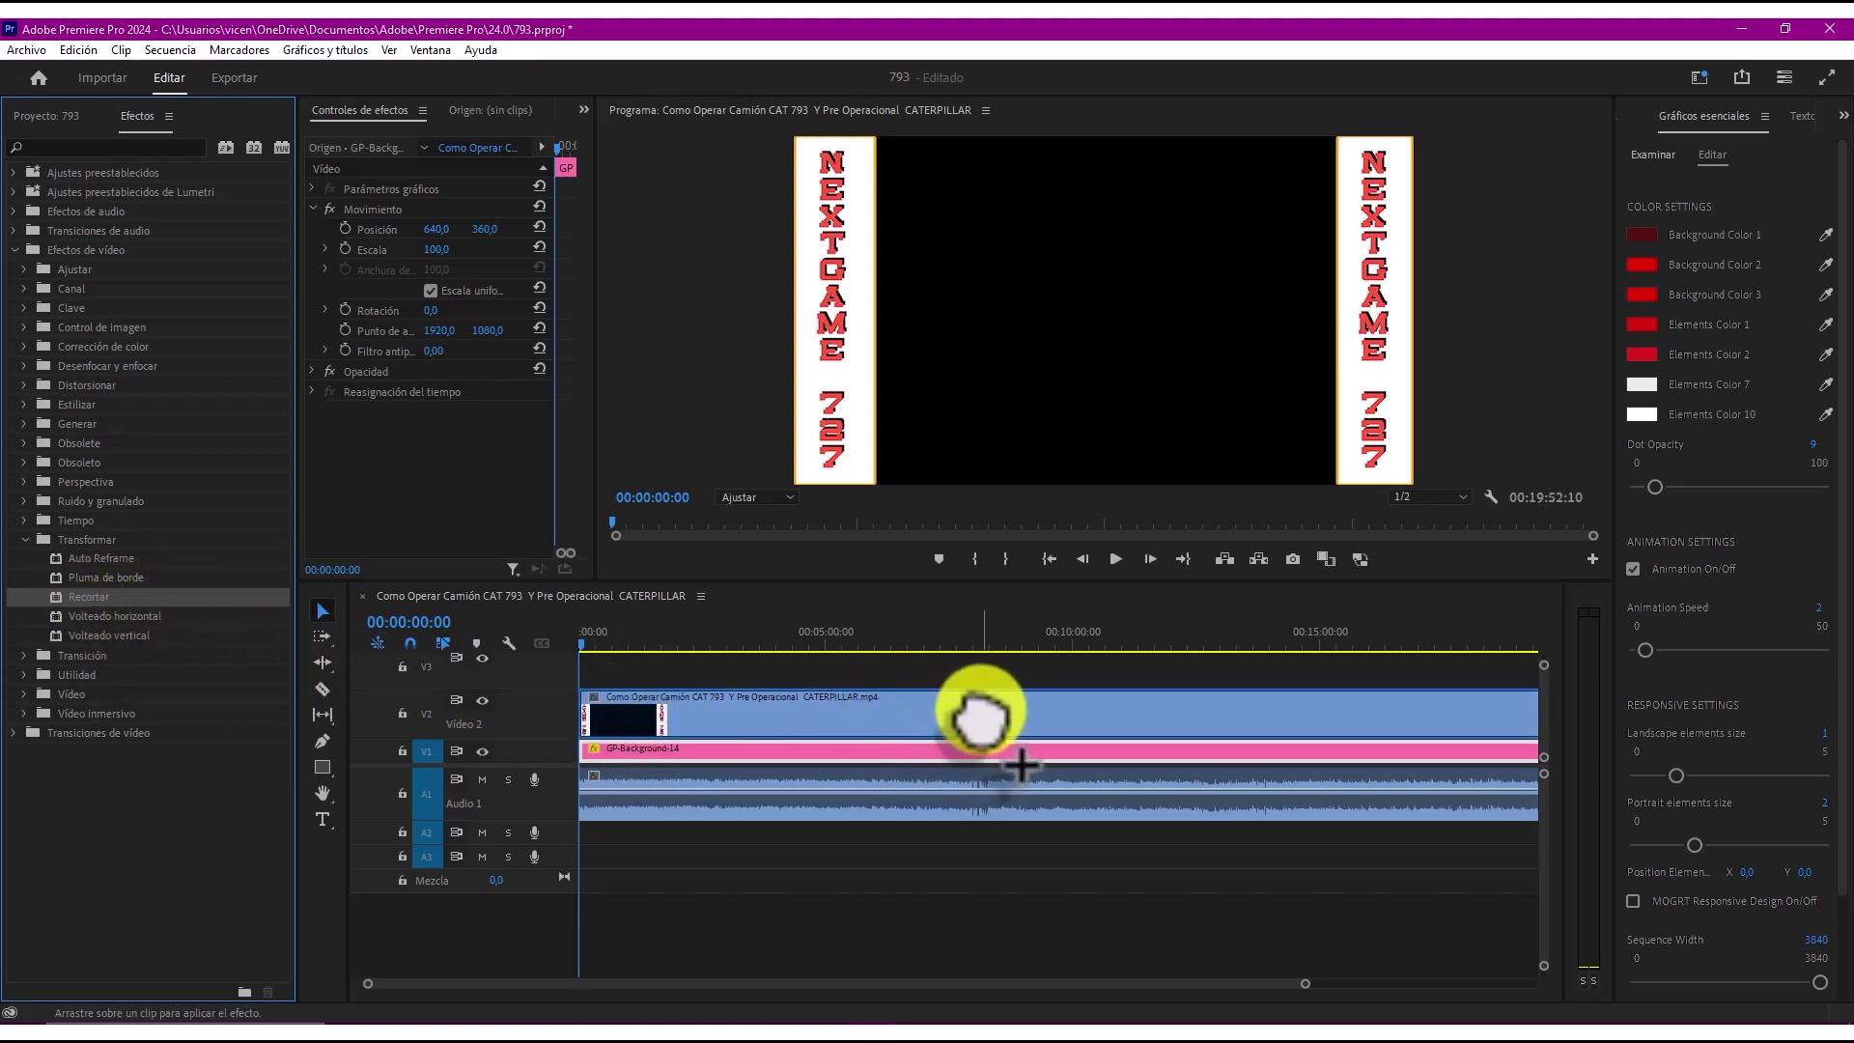
{"action": "left_click_drag", "start_coordinate": [980, 715], "coordinate": [994, 724]}
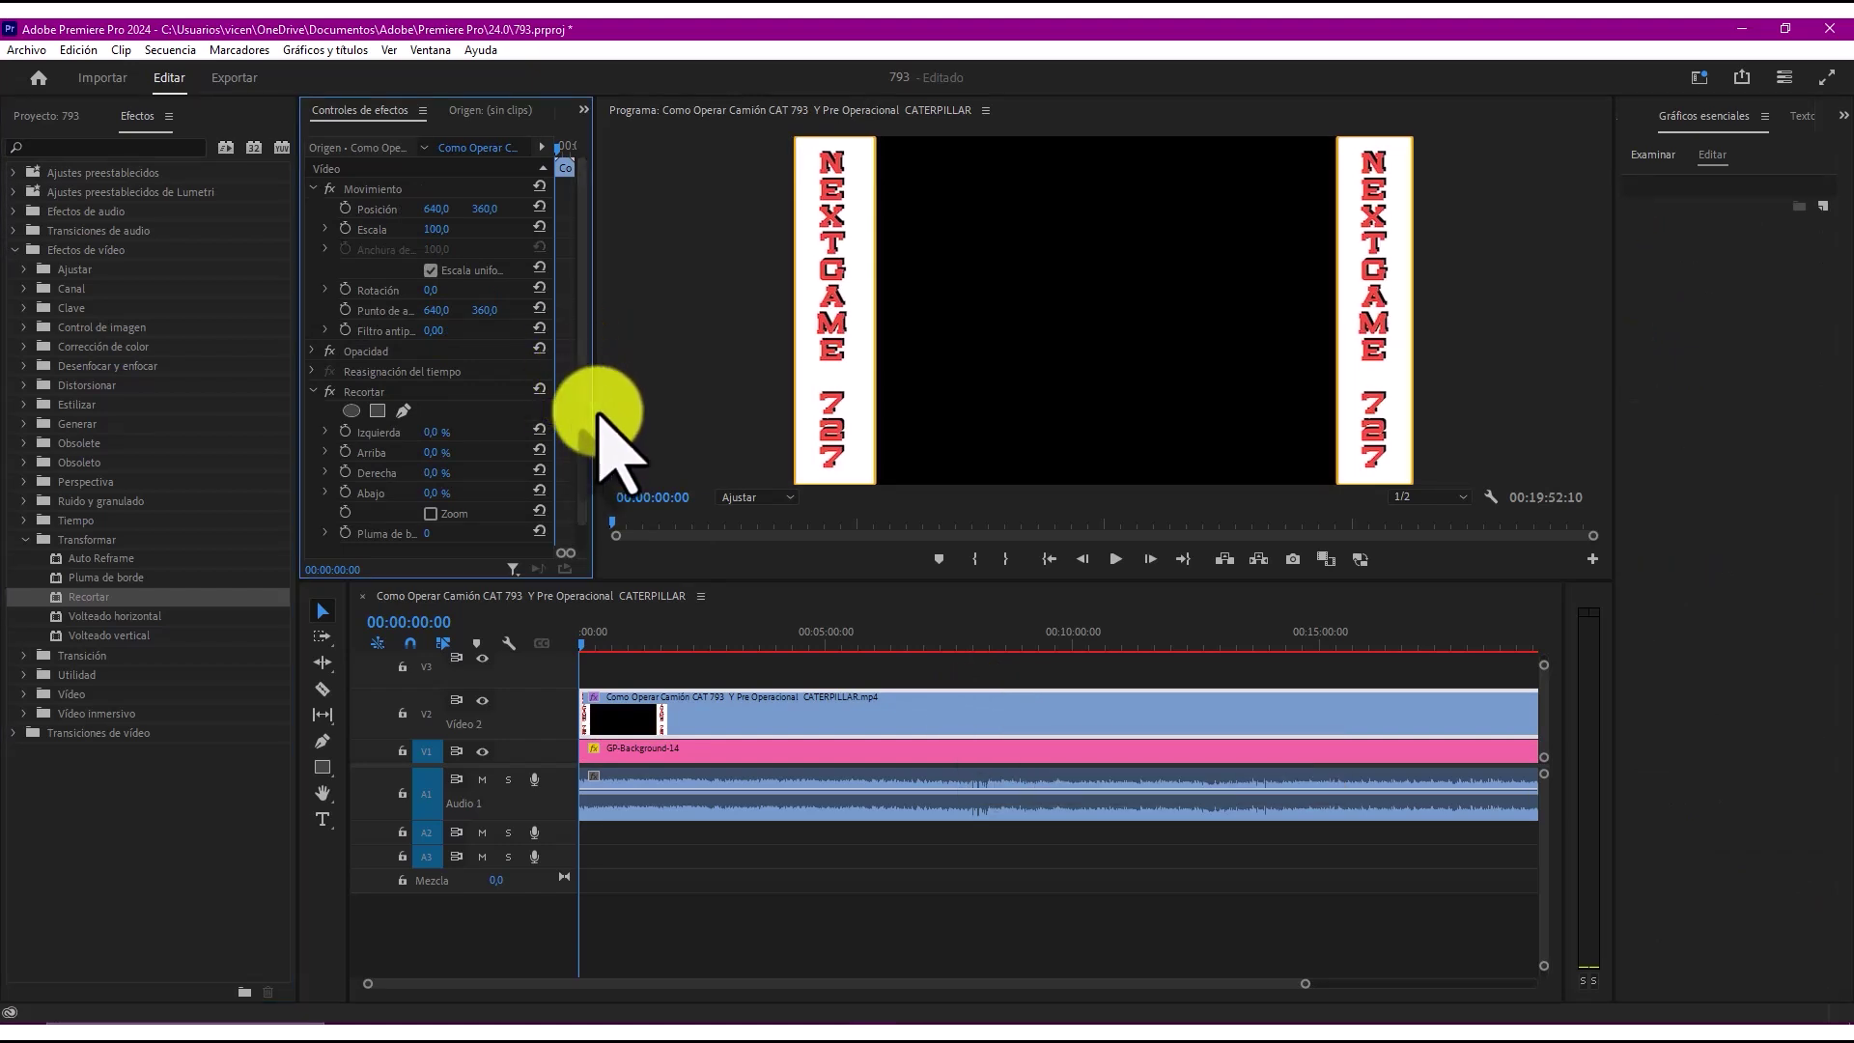
Step: Widen the Effect Controls panel so the Recortar values at 0,0 % are fully readable
{"action": "left_click_drag", "start_coordinate": [586, 425], "coordinate": [659, 430]}
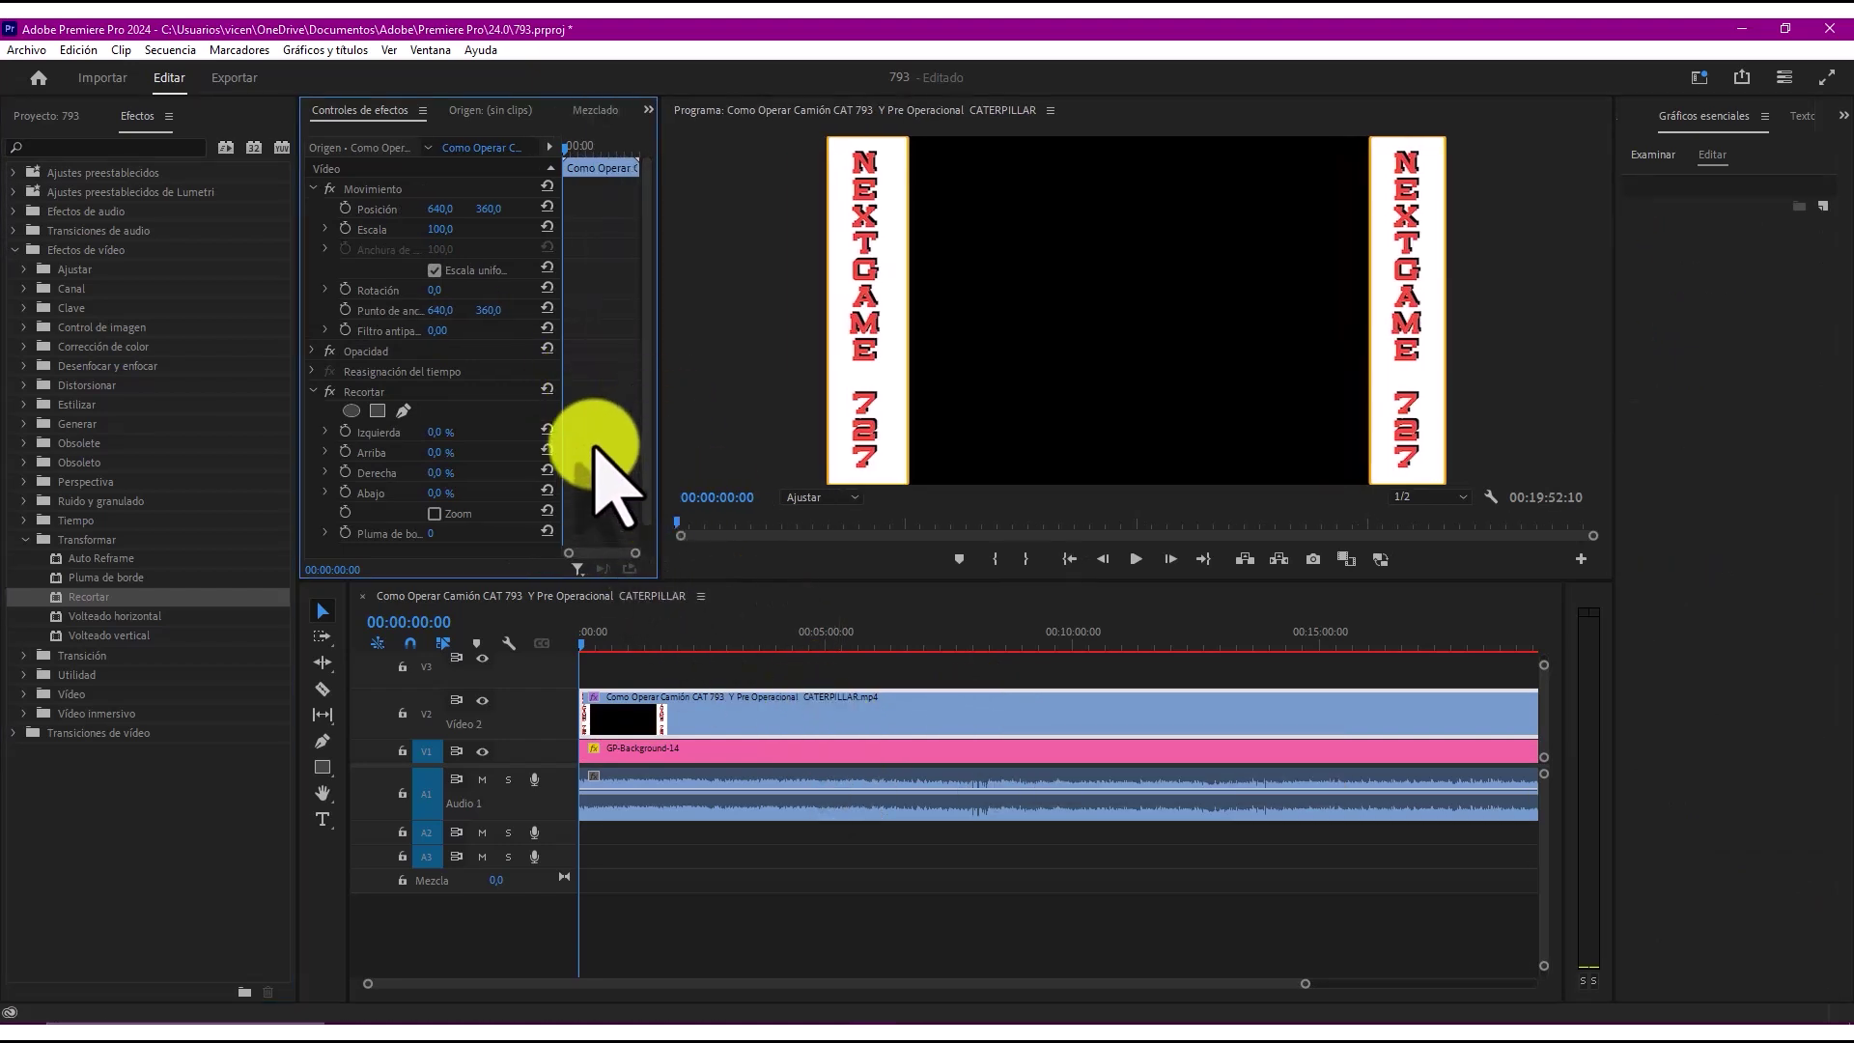
{"action": "left_click", "coordinate": [647, 110]}
{"action": "left_click", "coordinate": [430, 49]}
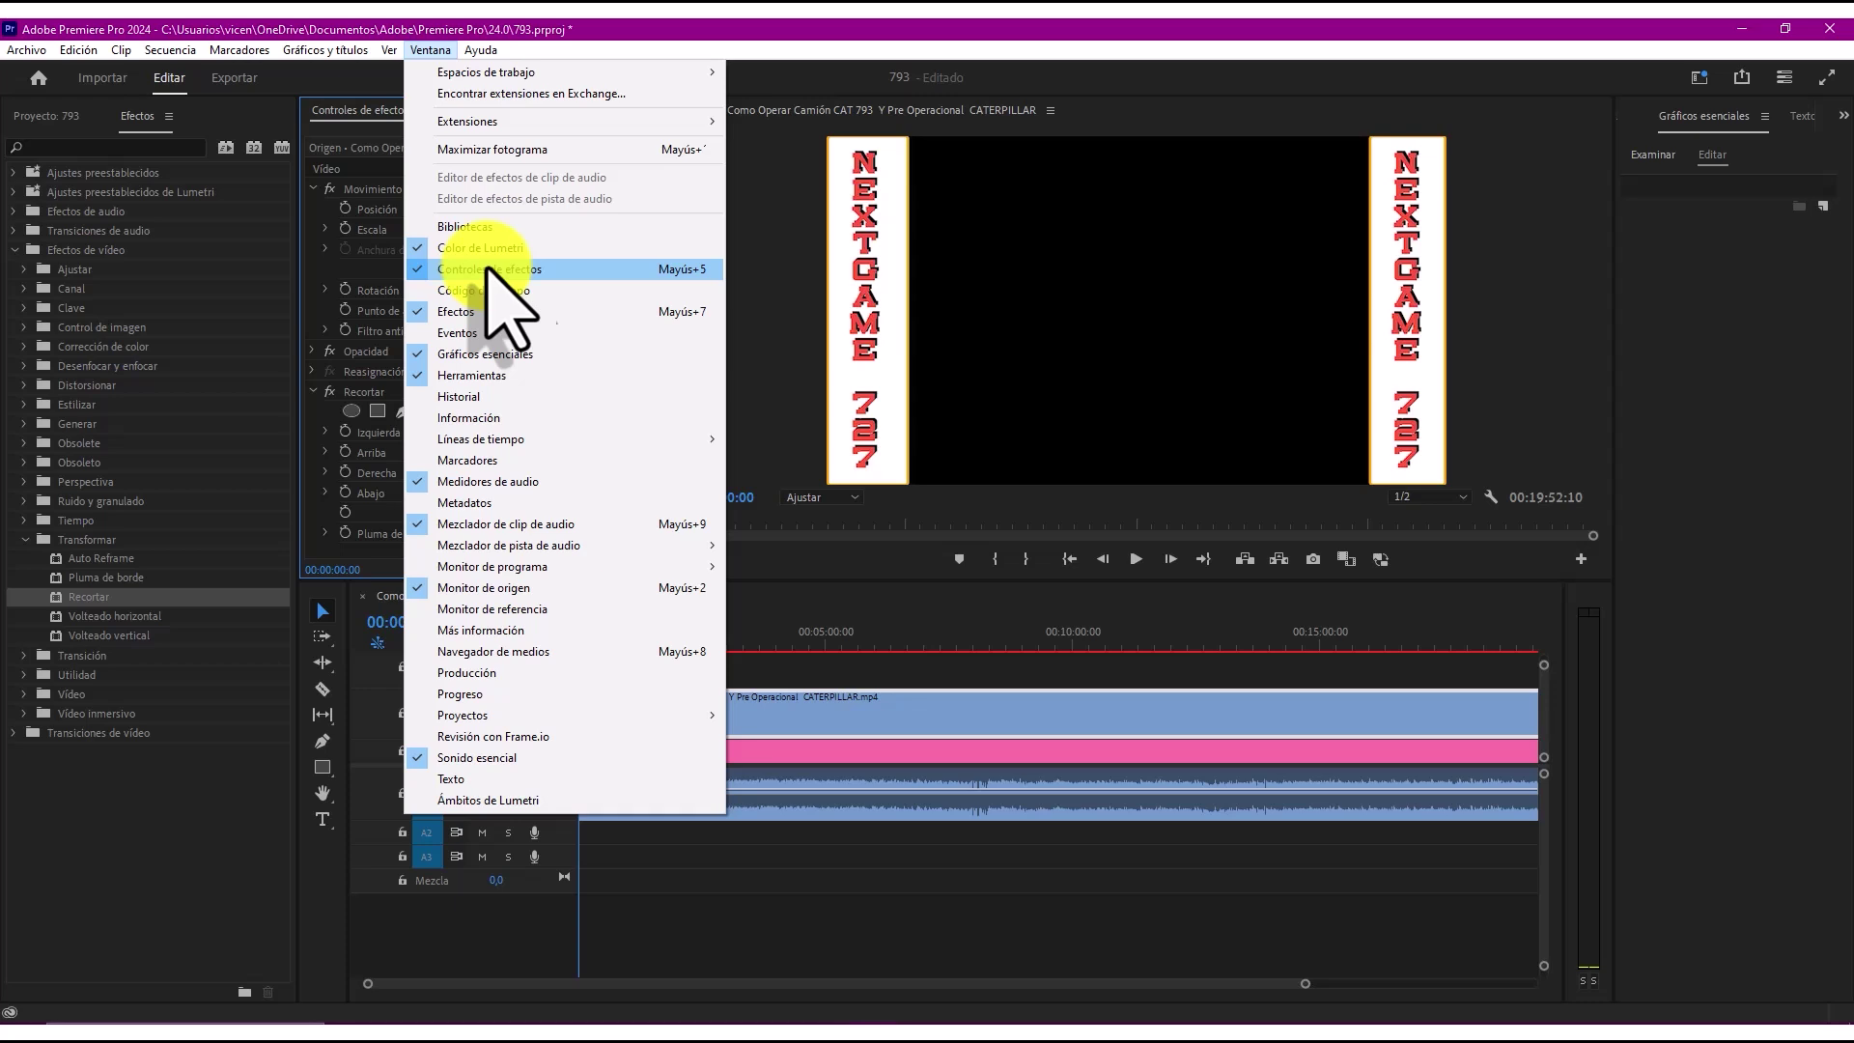
{"action": "left_click", "coordinate": [1028, 217]}
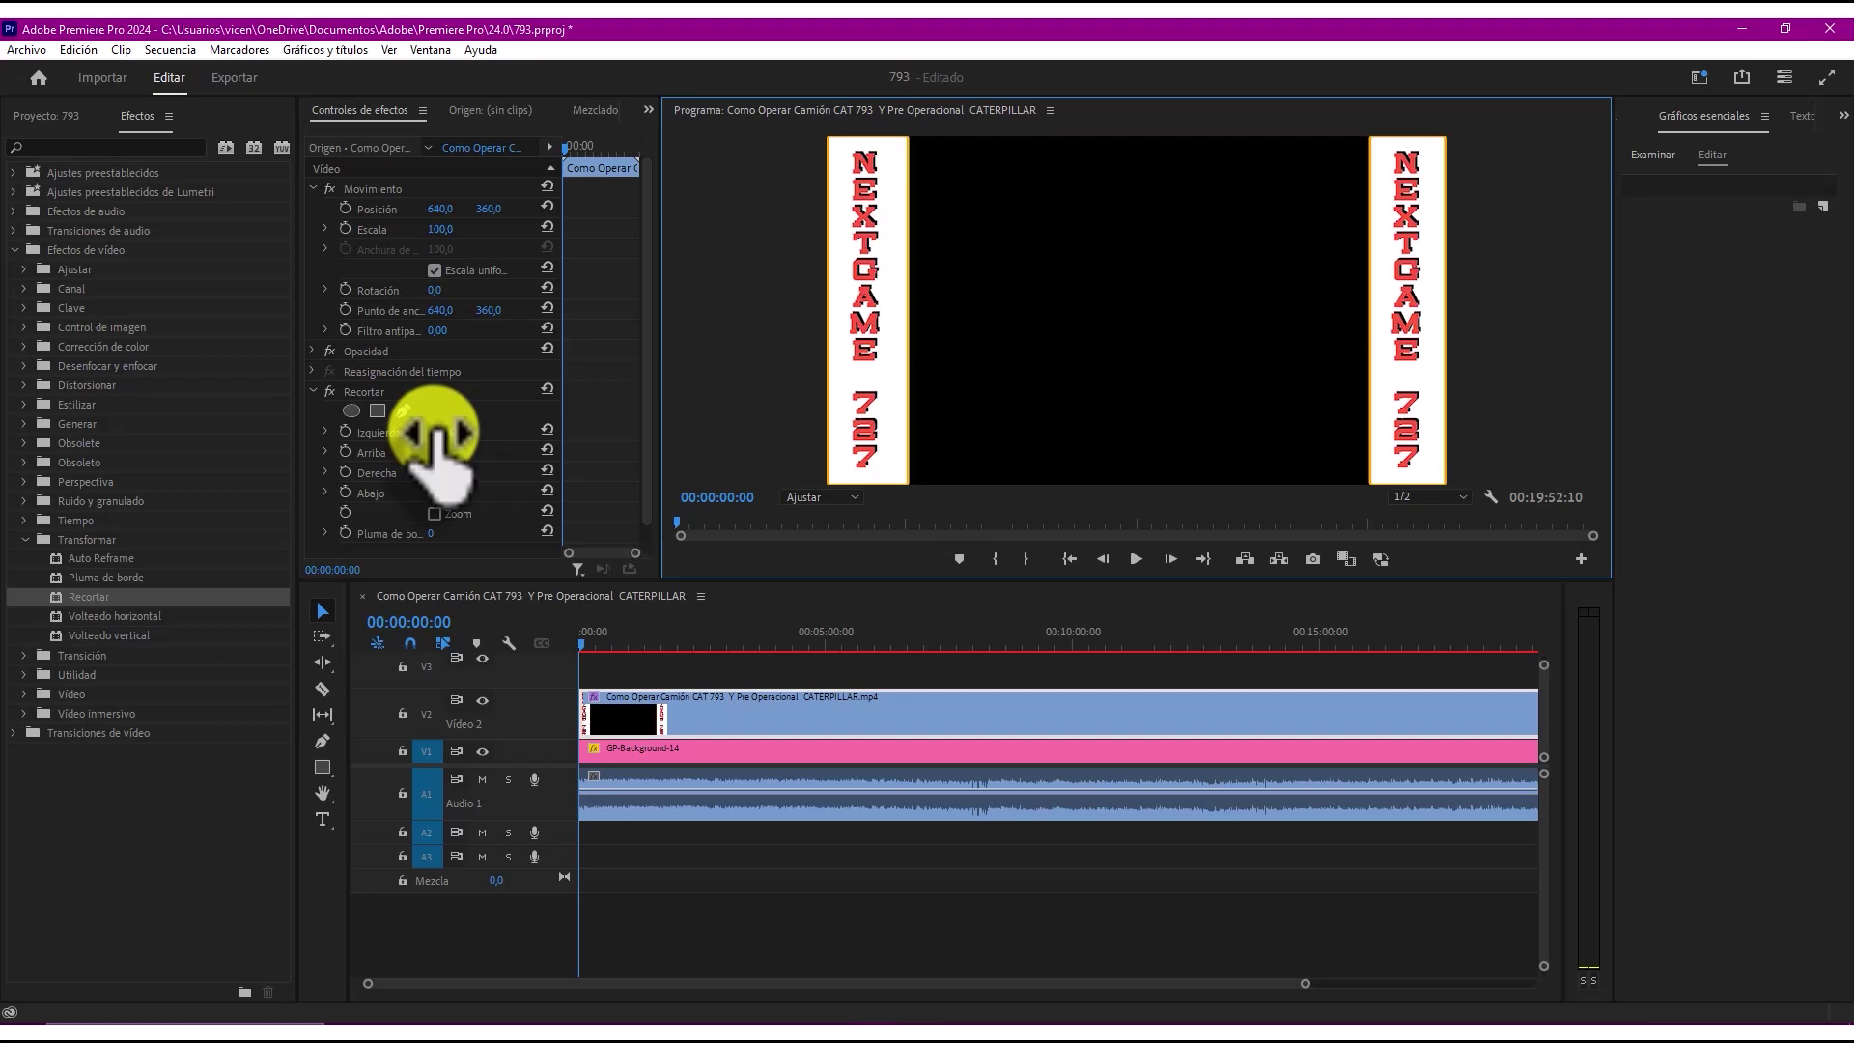
Step: Set Recortar Izquierda to 13% and Derecha to 12%, exposing the red chevrons
{"action": "left_click_drag", "start_coordinate": [436, 433], "coordinate": [478, 430]}
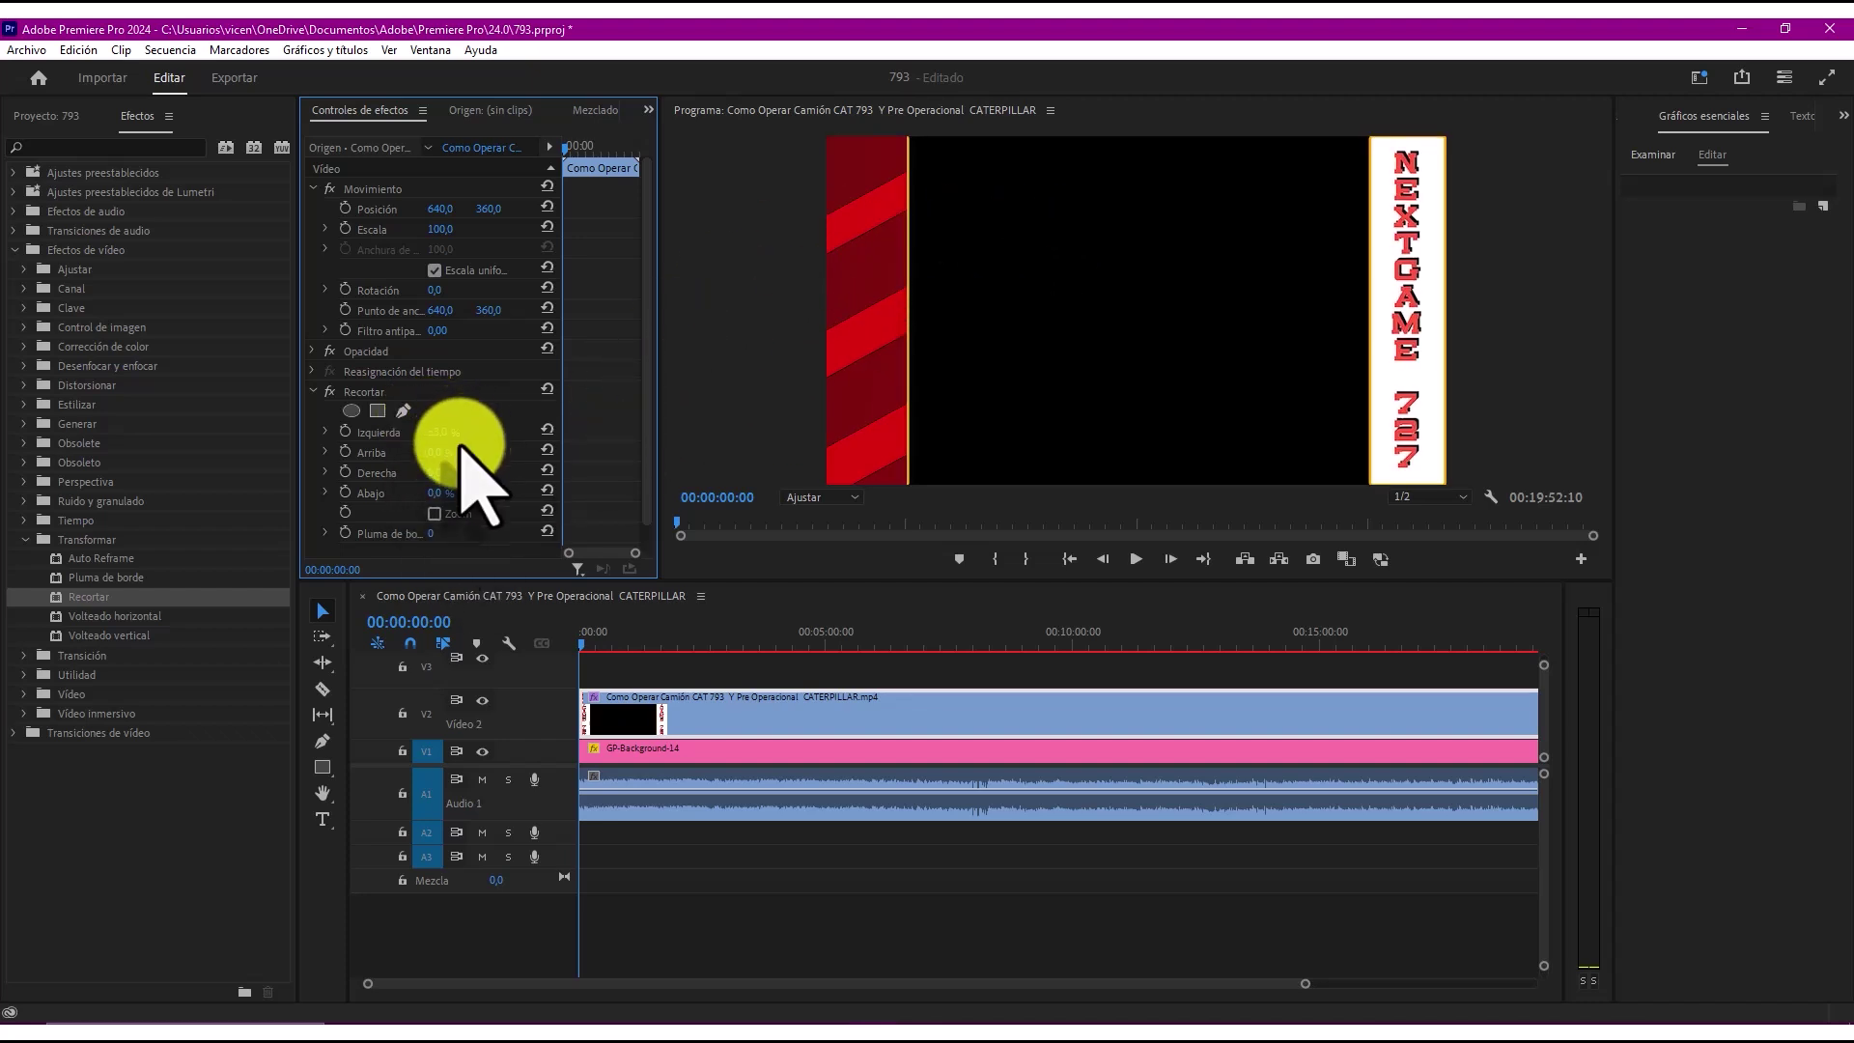
{"action": "left_click", "coordinate": [436, 472]}
{"action": "type", "text": "13"}
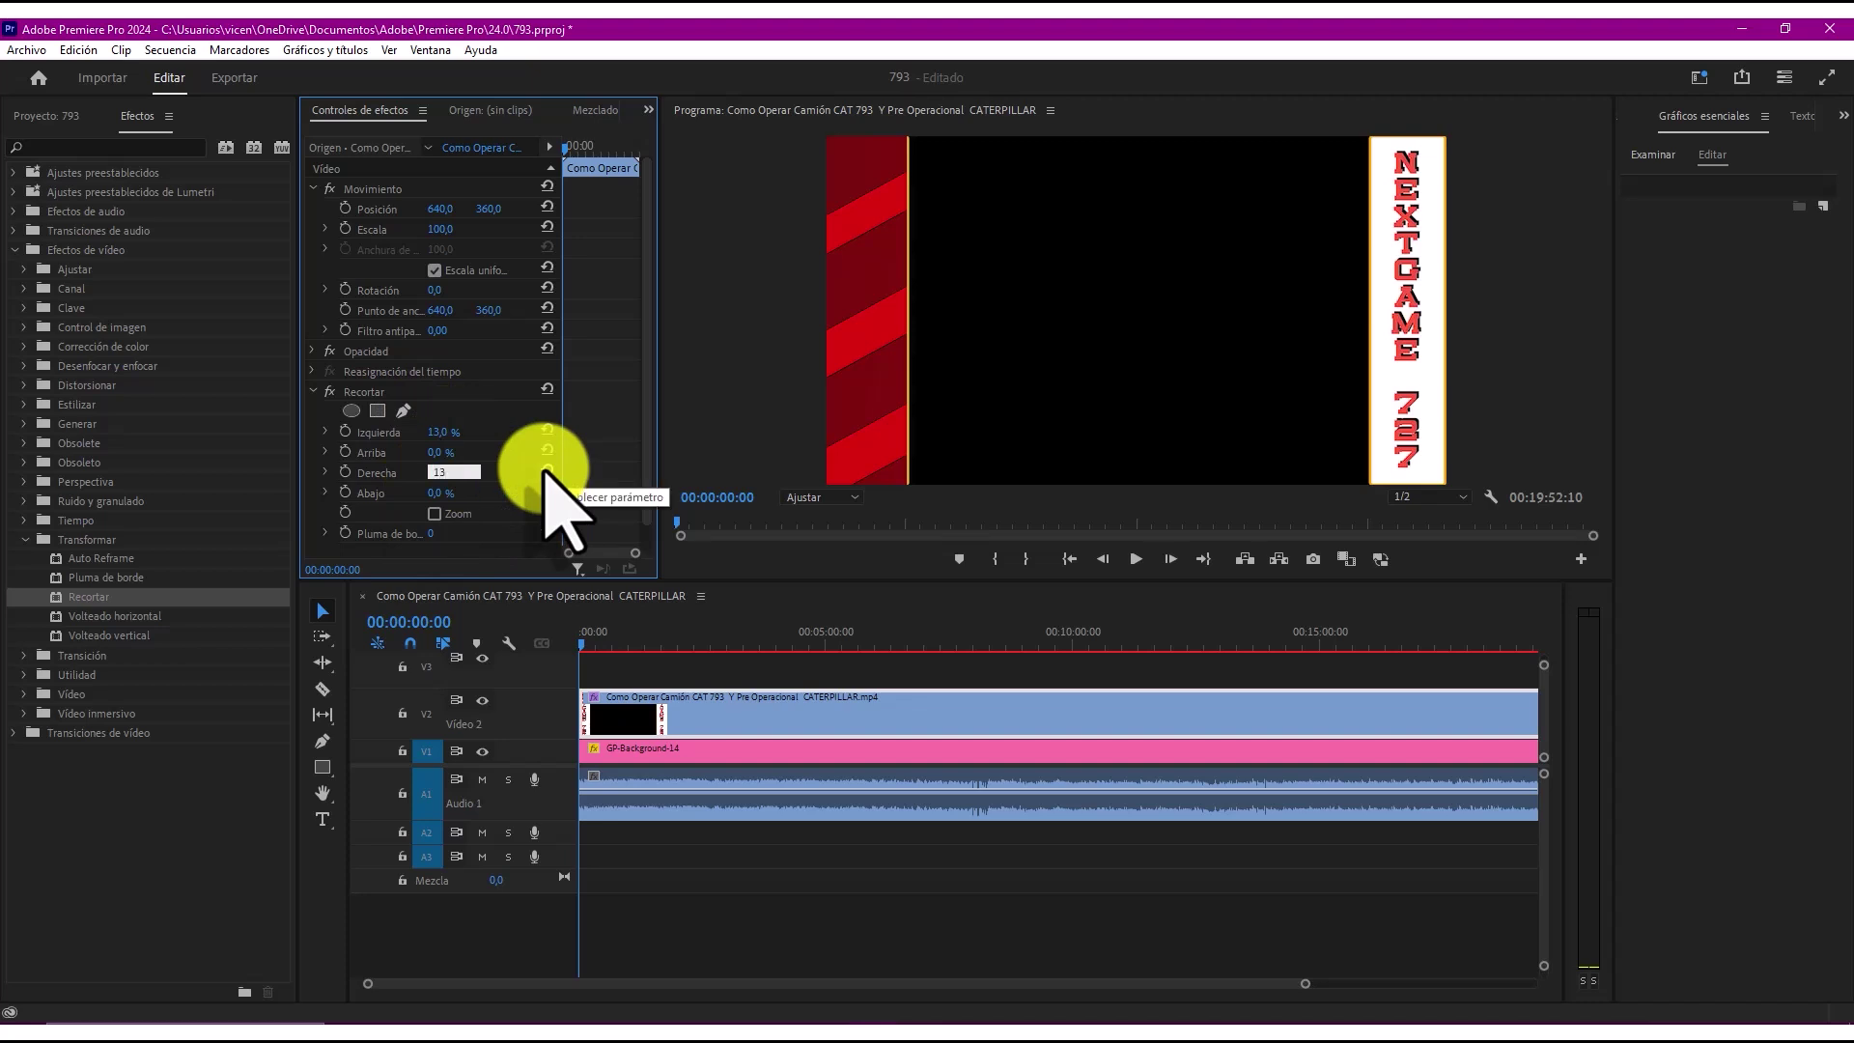
{"action": "key", "text": "Return"}
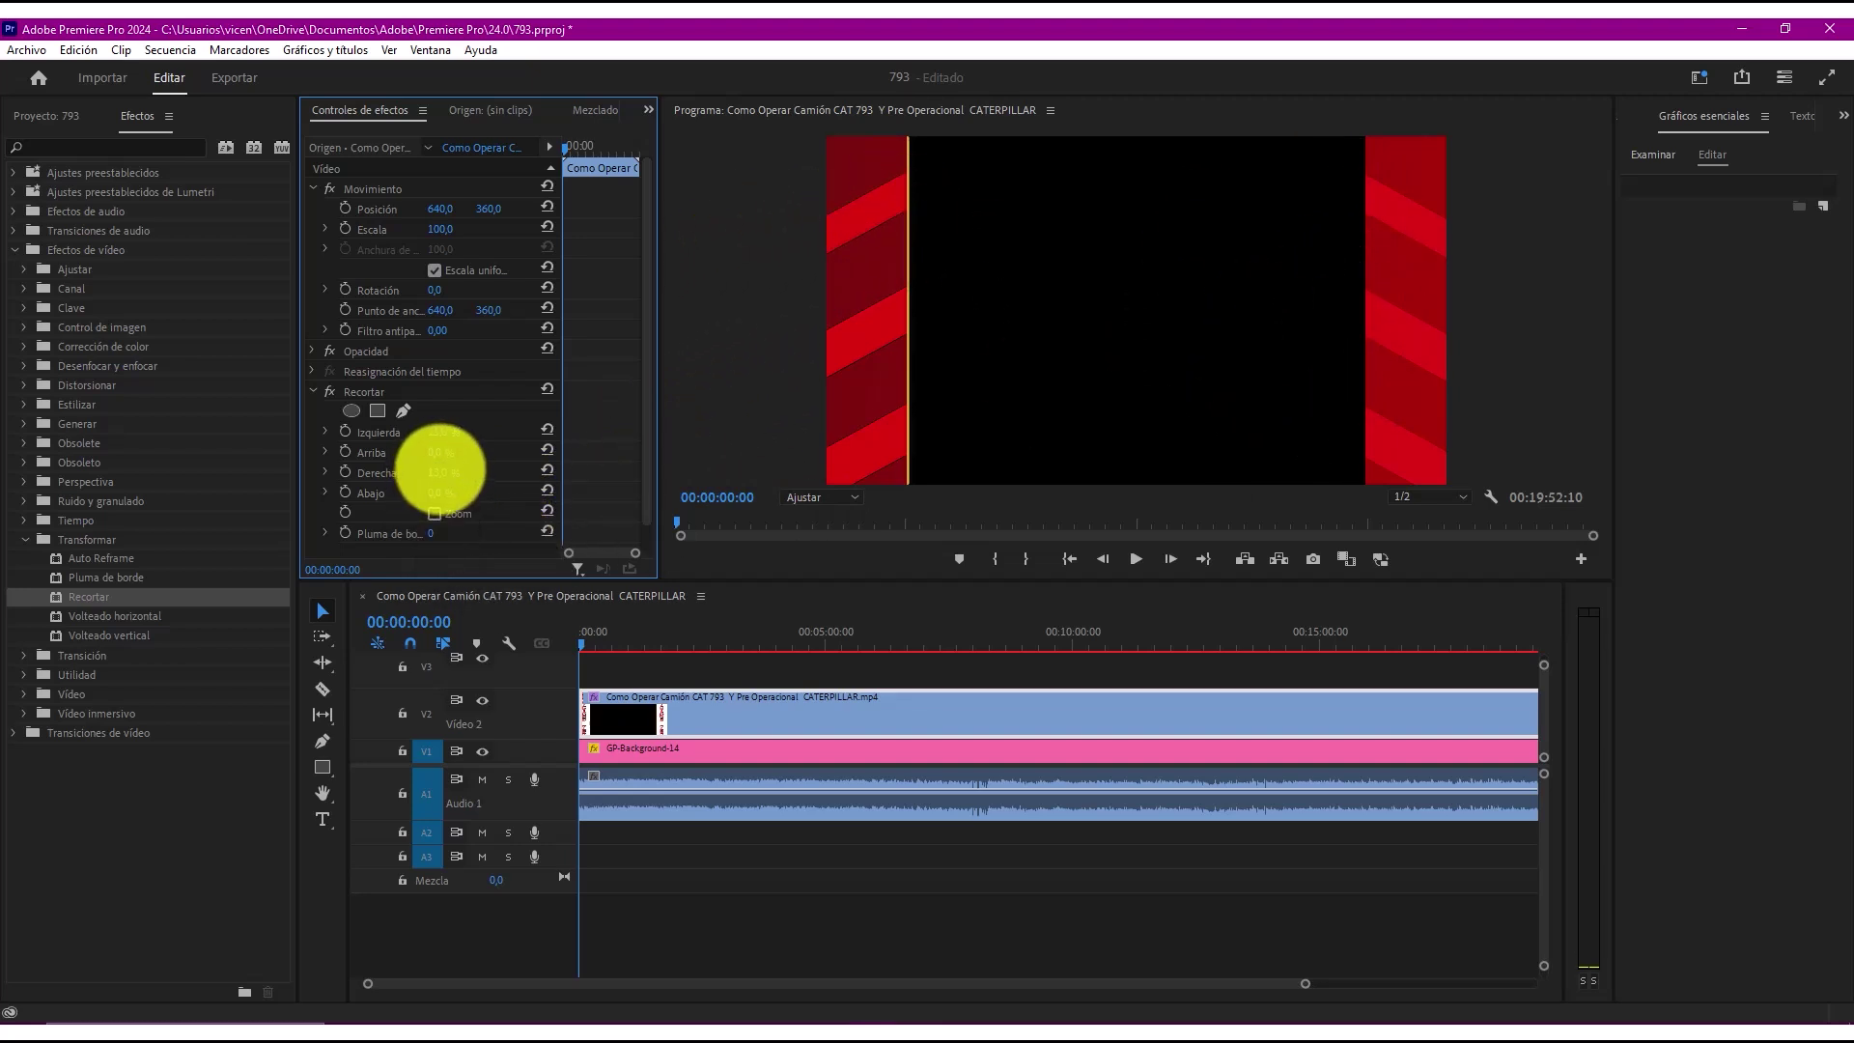
{"action": "left_click_drag", "start_coordinate": [441, 472], "coordinate": [452, 472]}
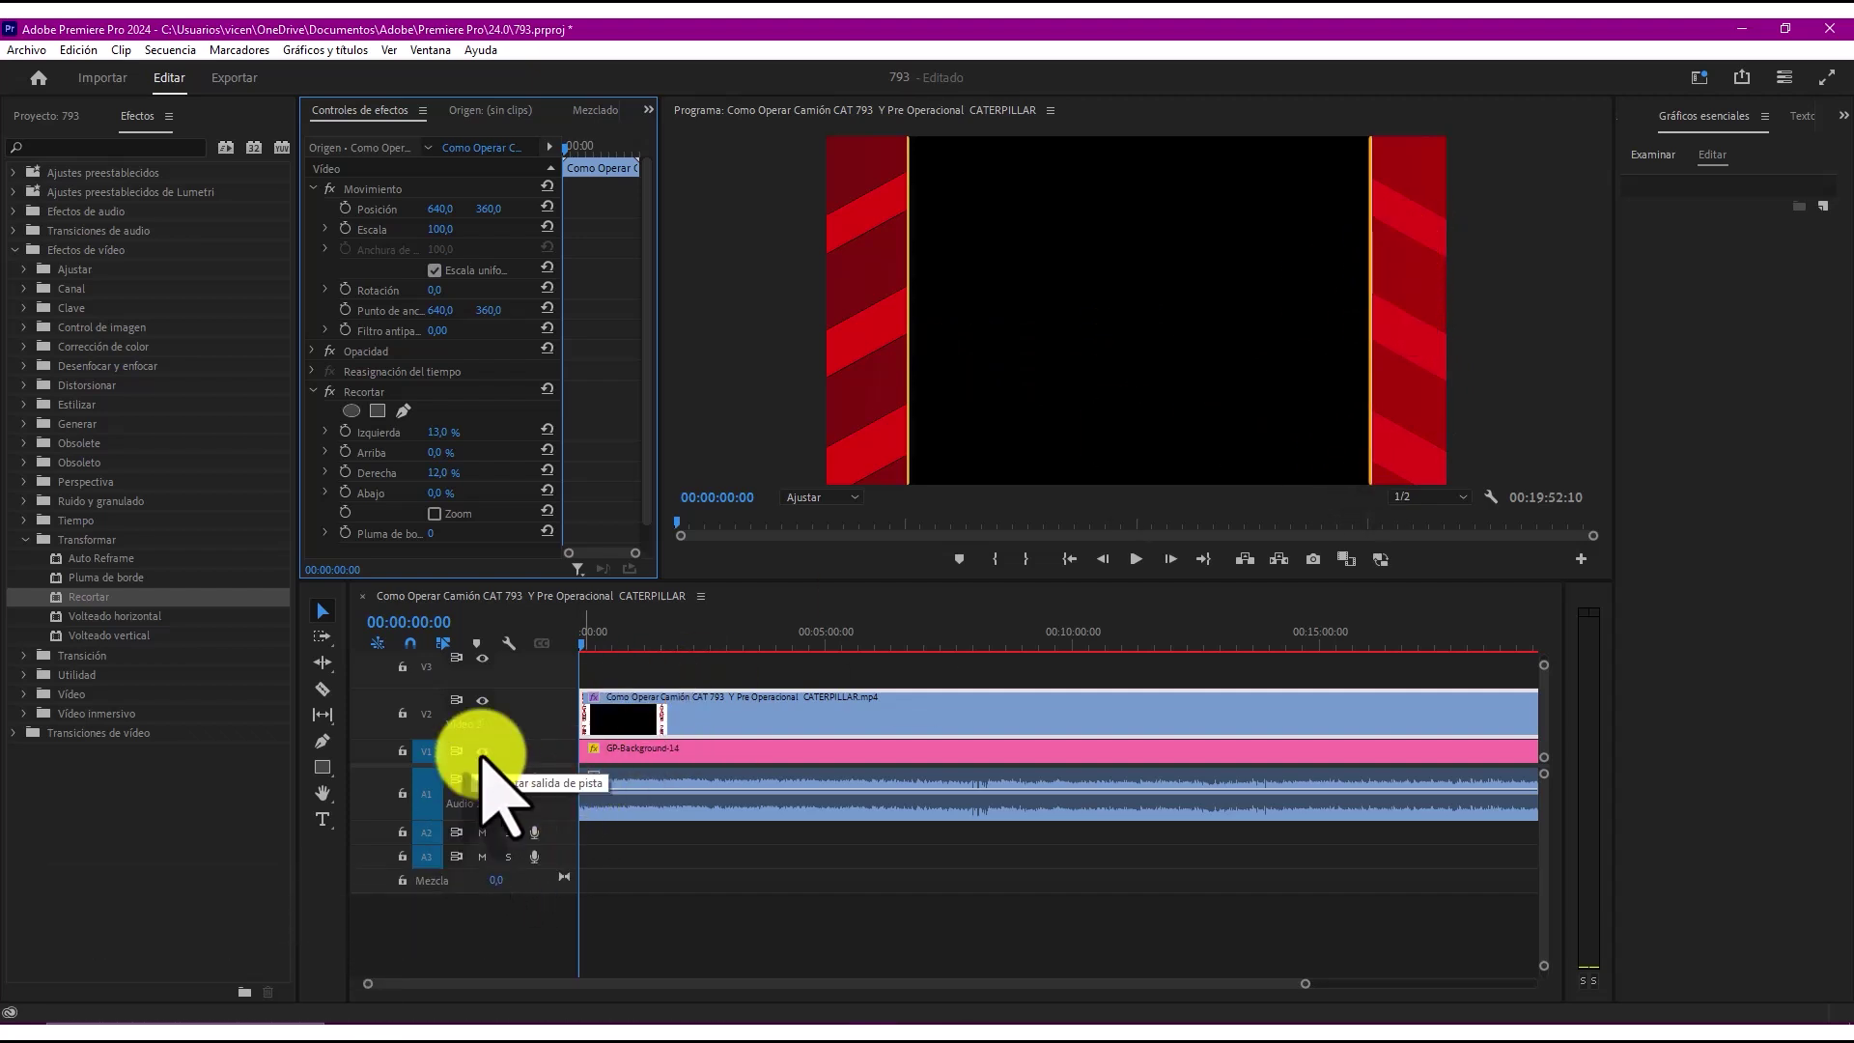
Step: Try Arriba and Abajo crops, then leave both at 0% so only the sides are trimmed
{"action": "left_click", "coordinate": [434, 456]}
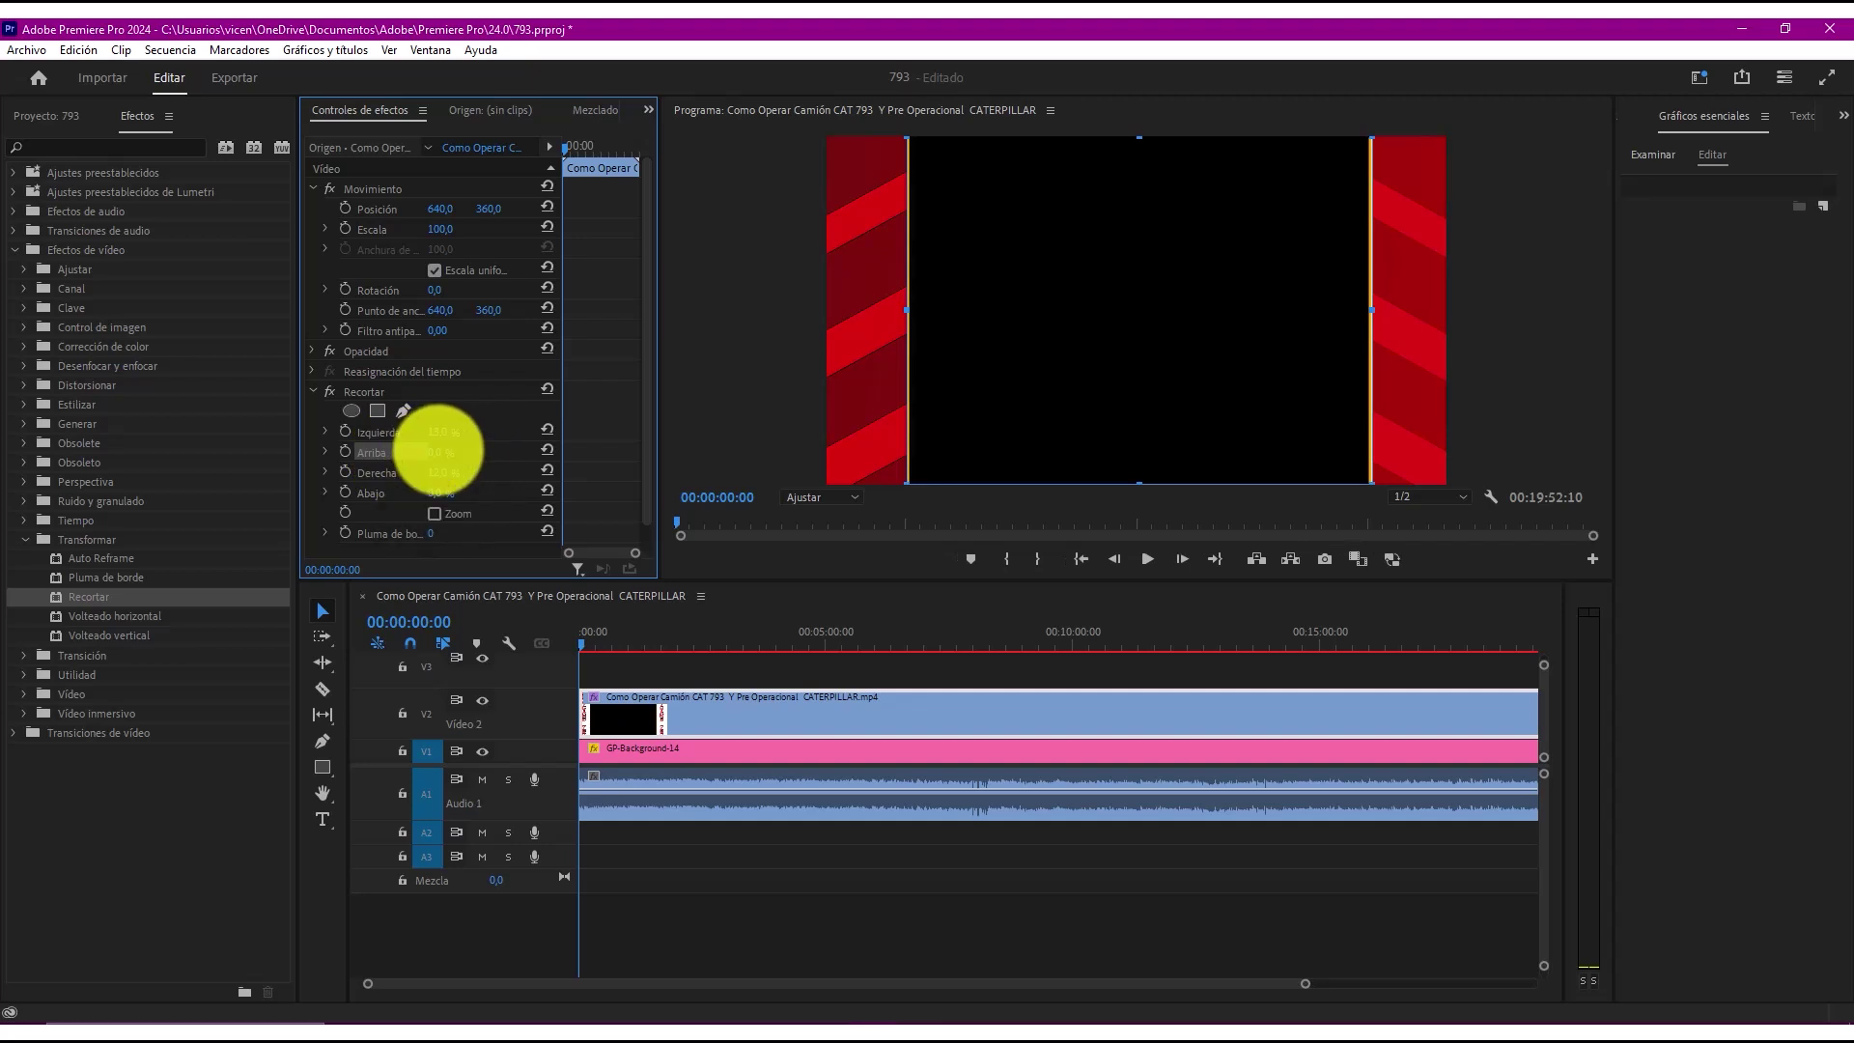
{"action": "mouse_move", "coordinate": [440, 452]}
{"action": "left_mouse_down"}
{"action": "mouse_move", "coordinate": [478, 463]}
{"action": "mouse_move", "coordinate": [437, 496]}
{"action": "left_mouse_up"}
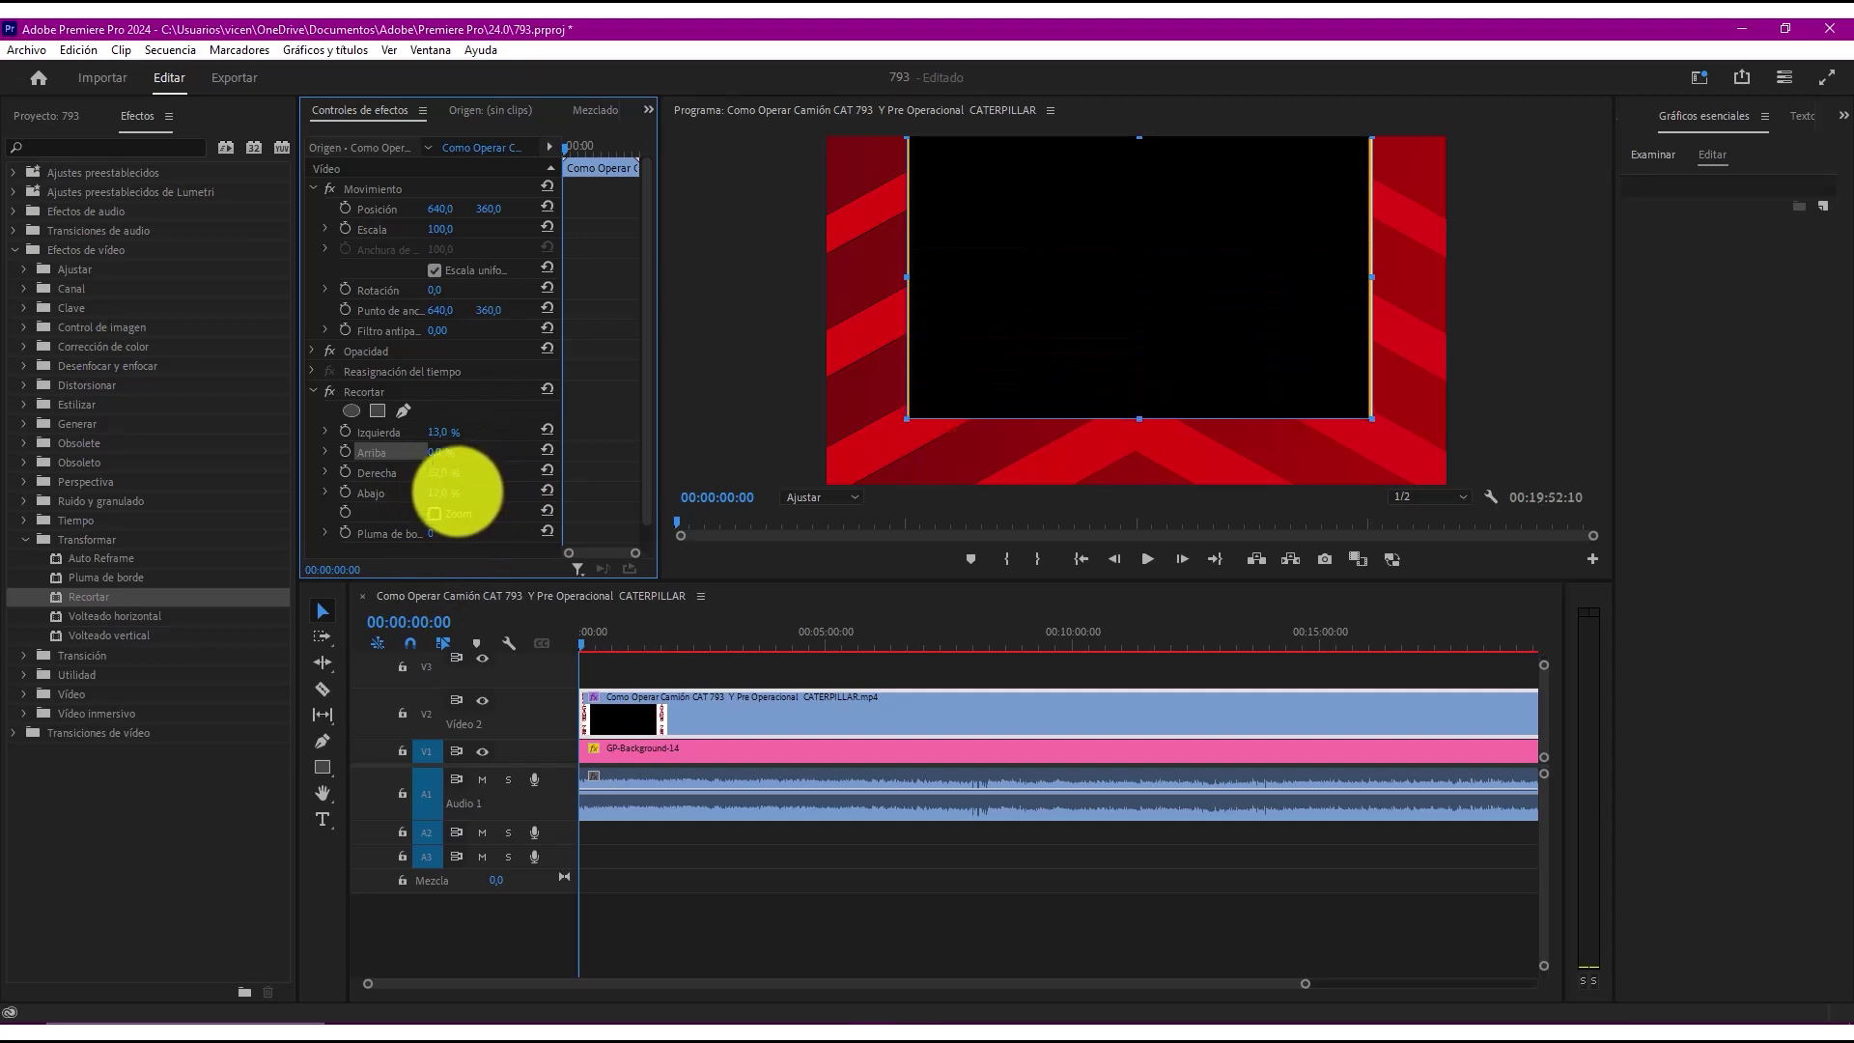
{"action": "left_click", "coordinate": [436, 493]}
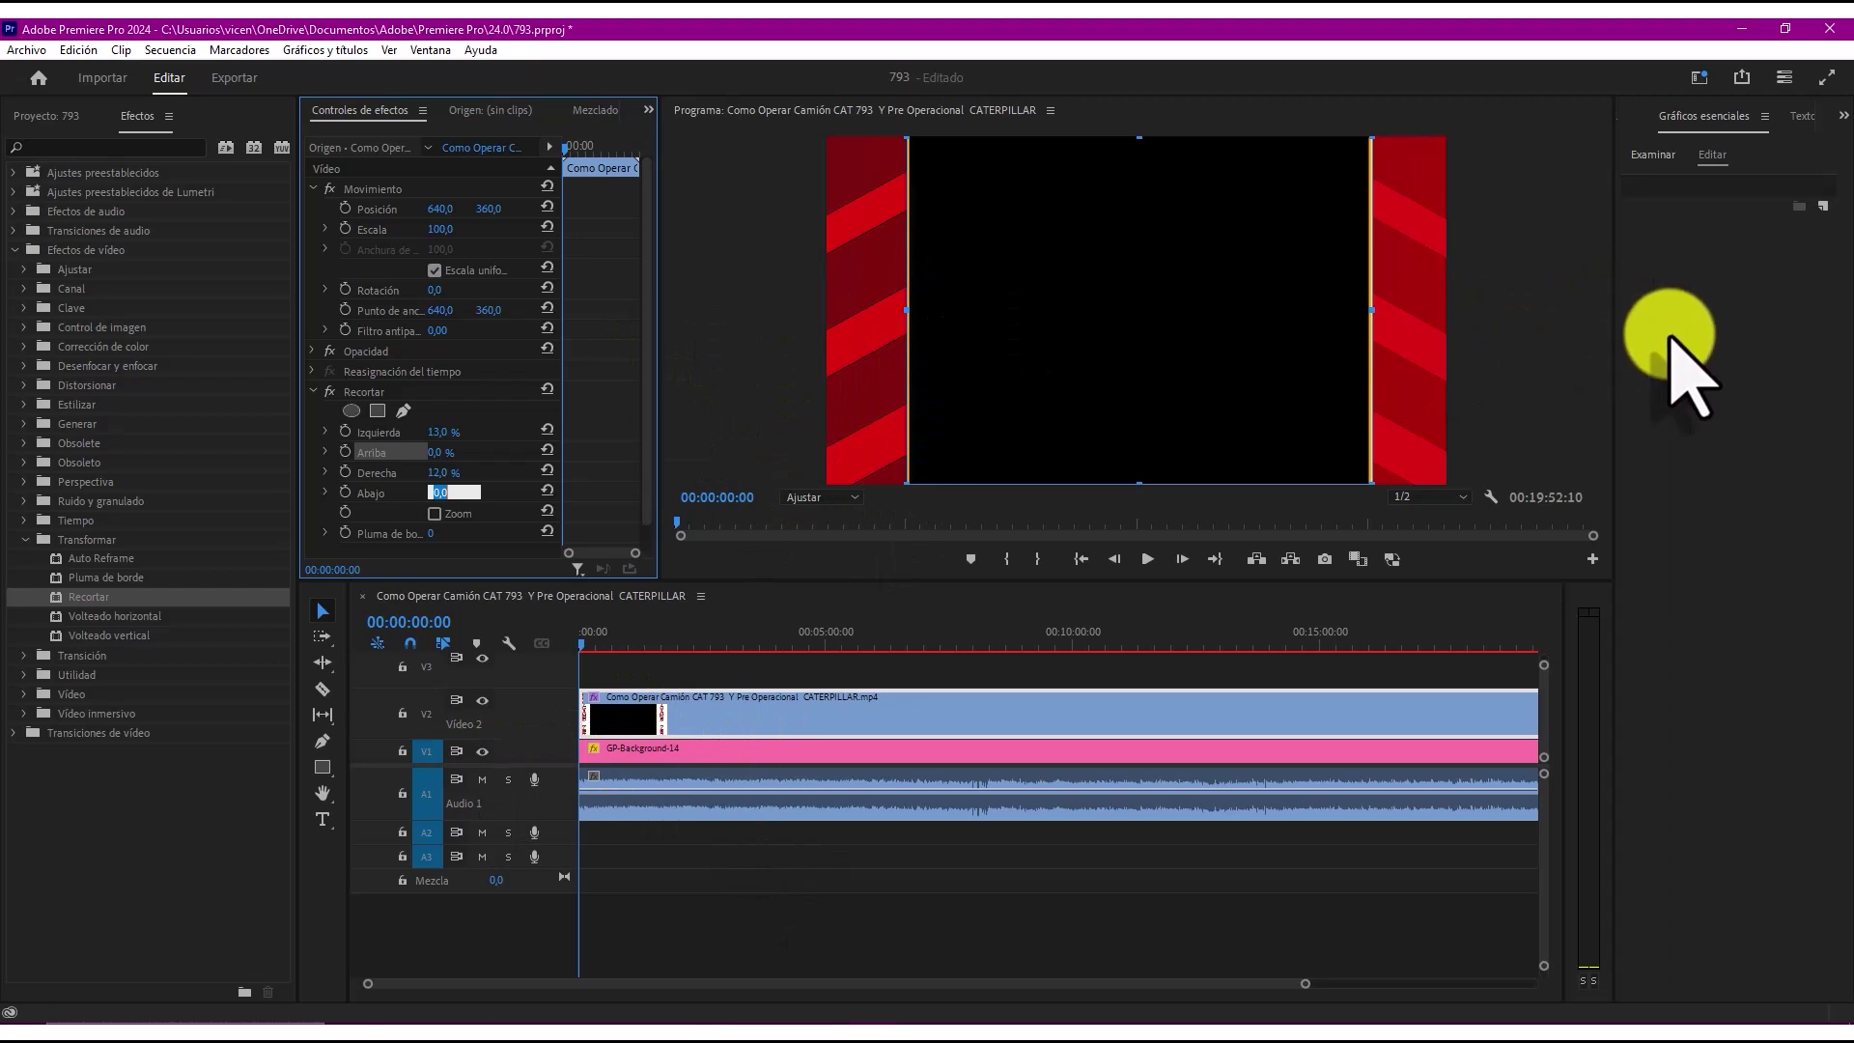
{"action": "left_click", "coordinate": [1550, 333]}
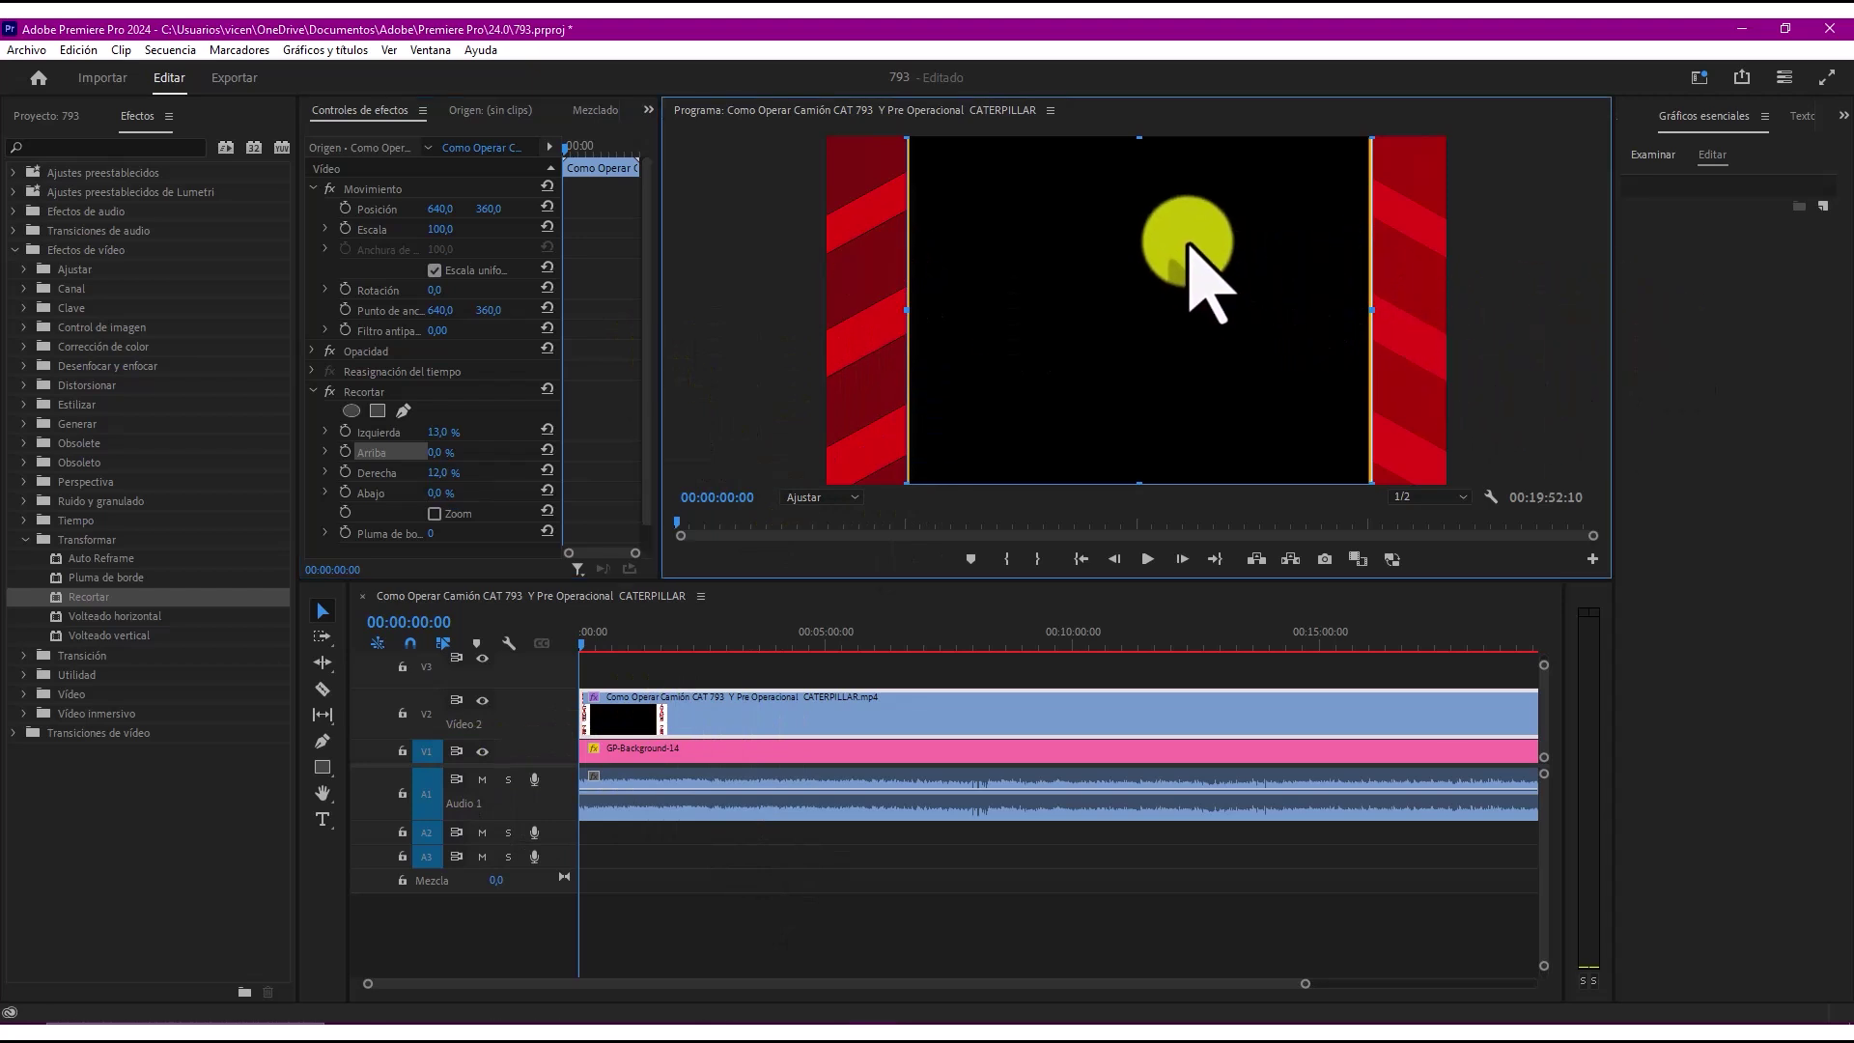
{"action": "left_click", "coordinate": [1120, 377]}
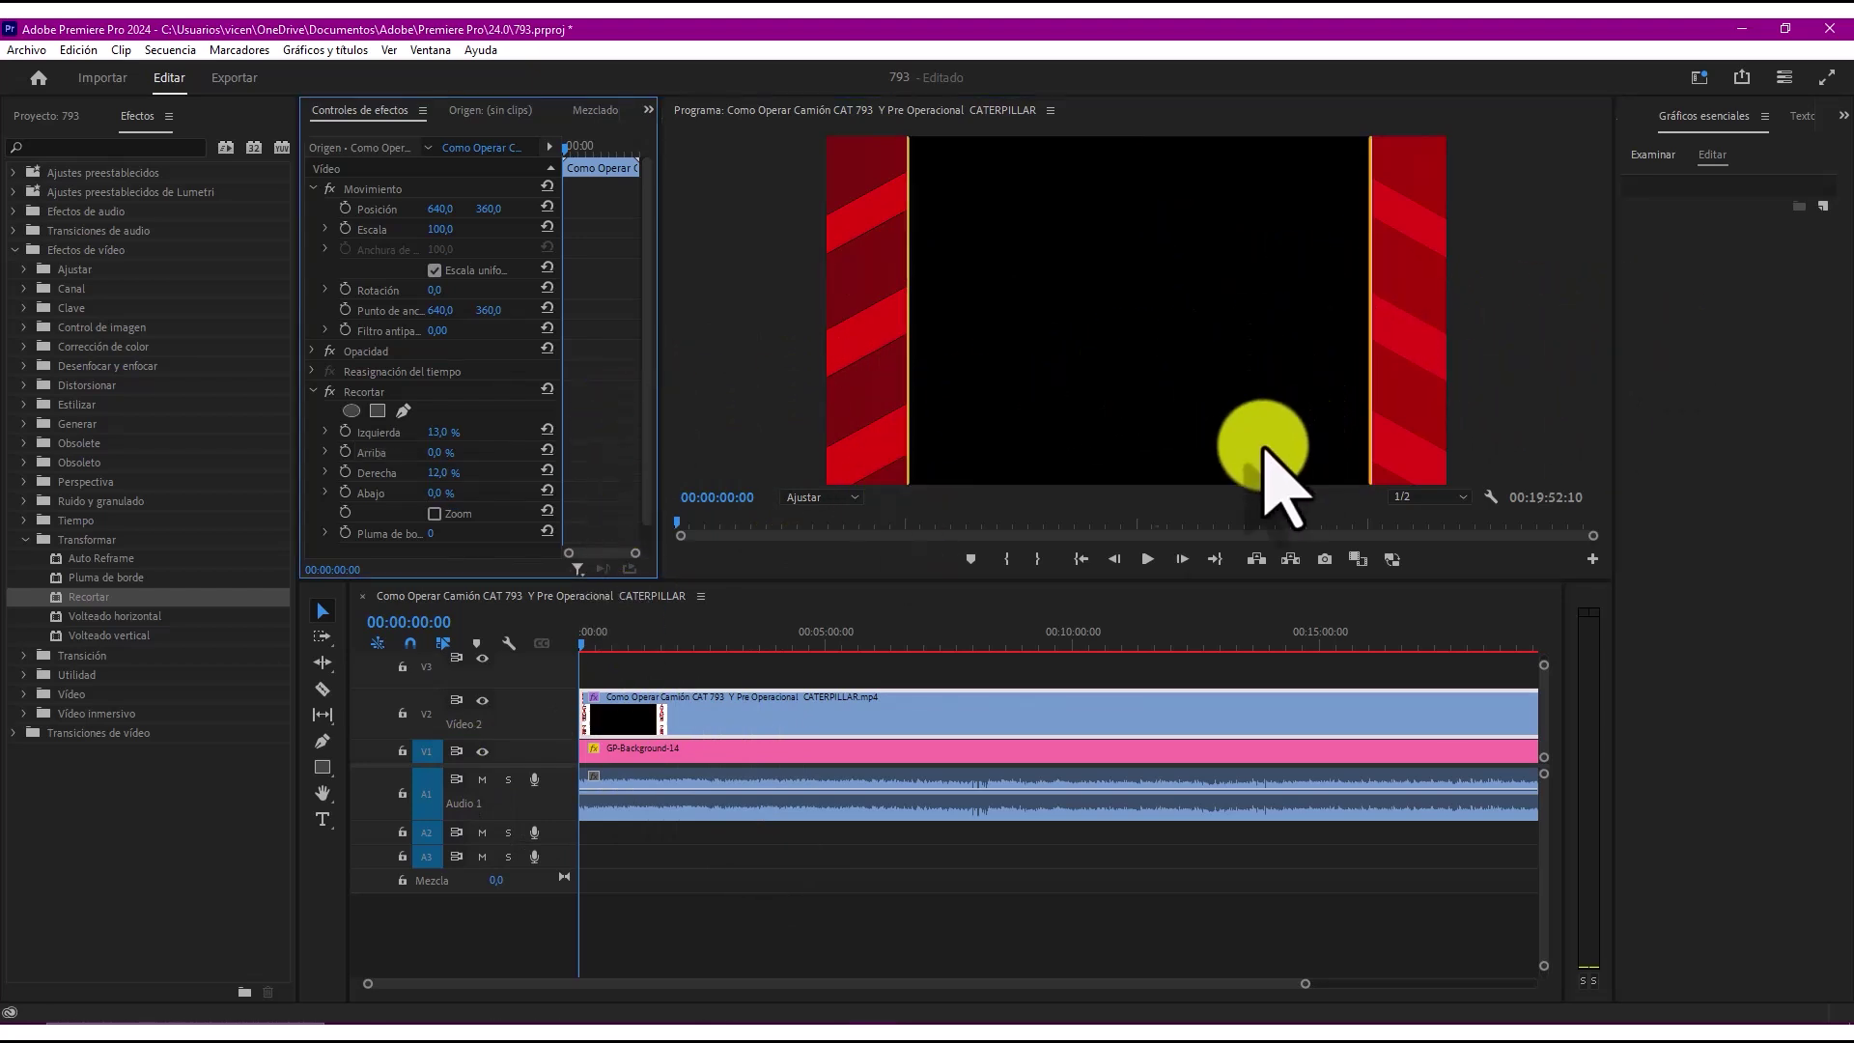
Step: Play the sequence to preview the cropped clip between the red chevrons, stopping near 00:00:08:25
{"action": "left_click", "coordinate": [1148, 559]}
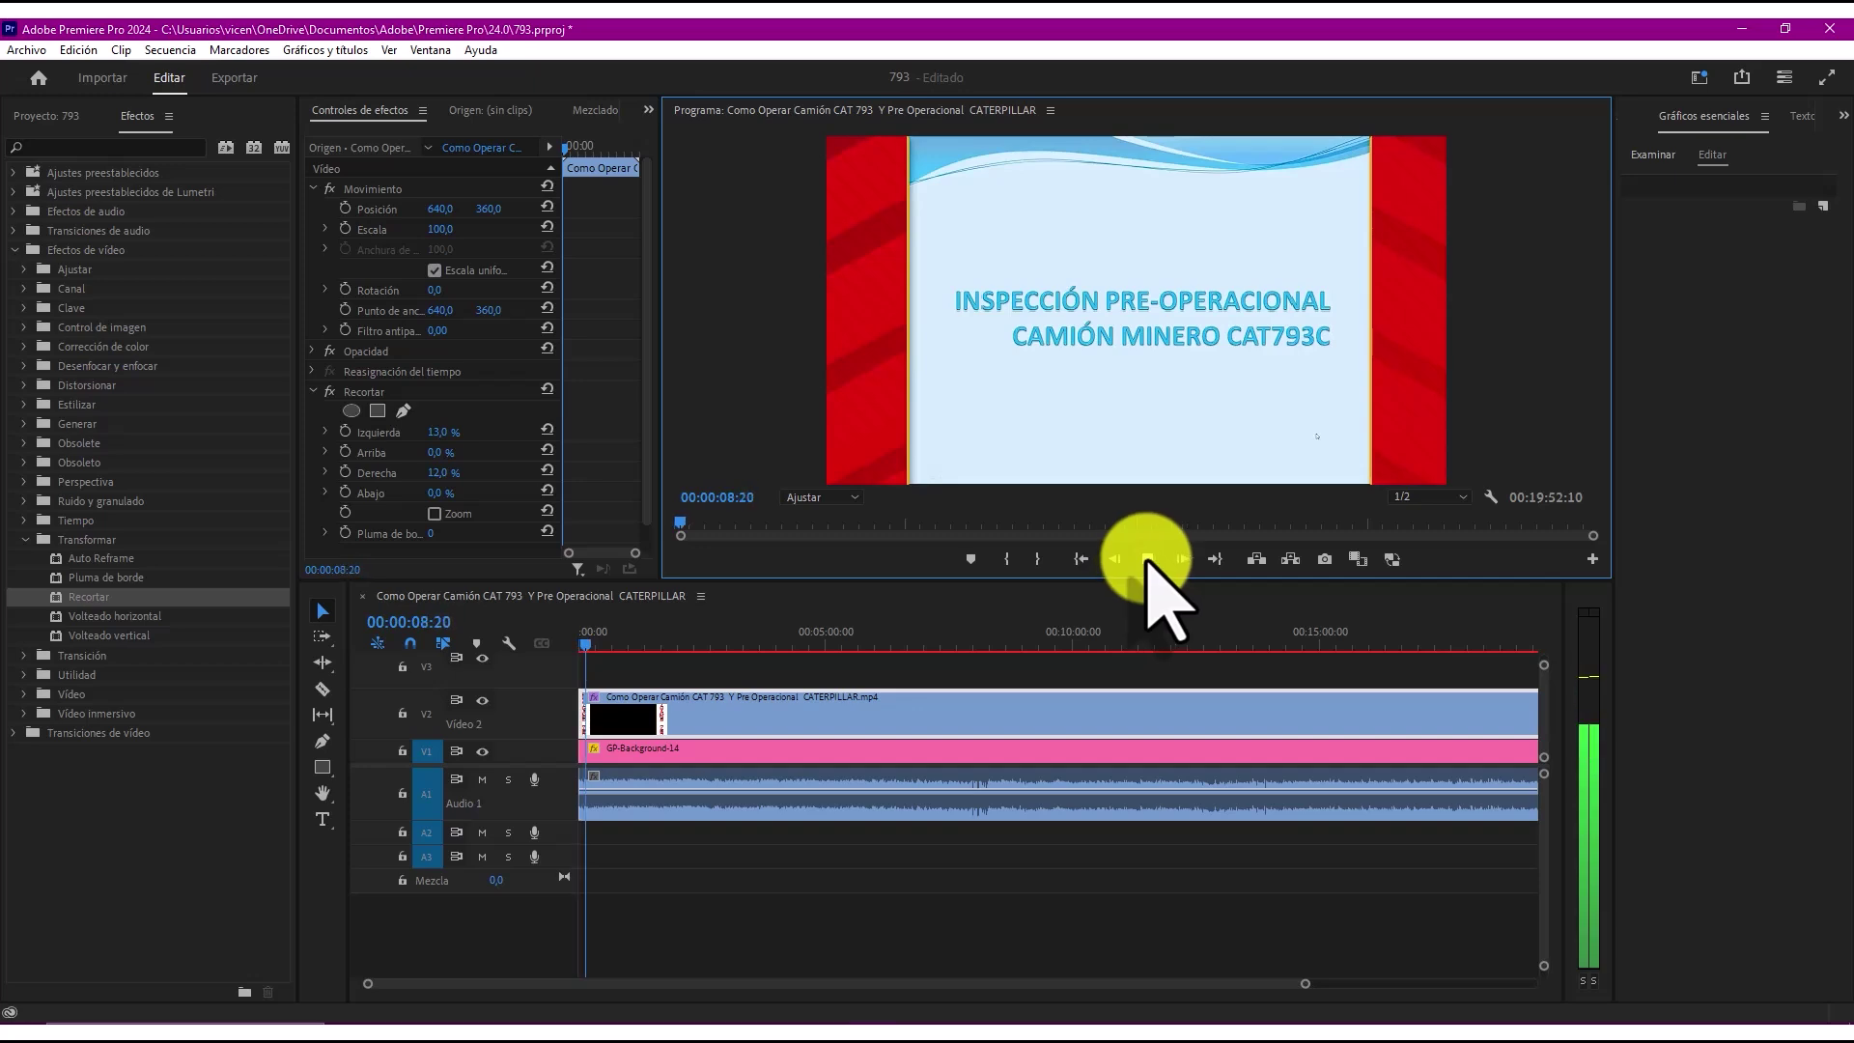
{"action": "left_click", "coordinate": [1148, 559]}
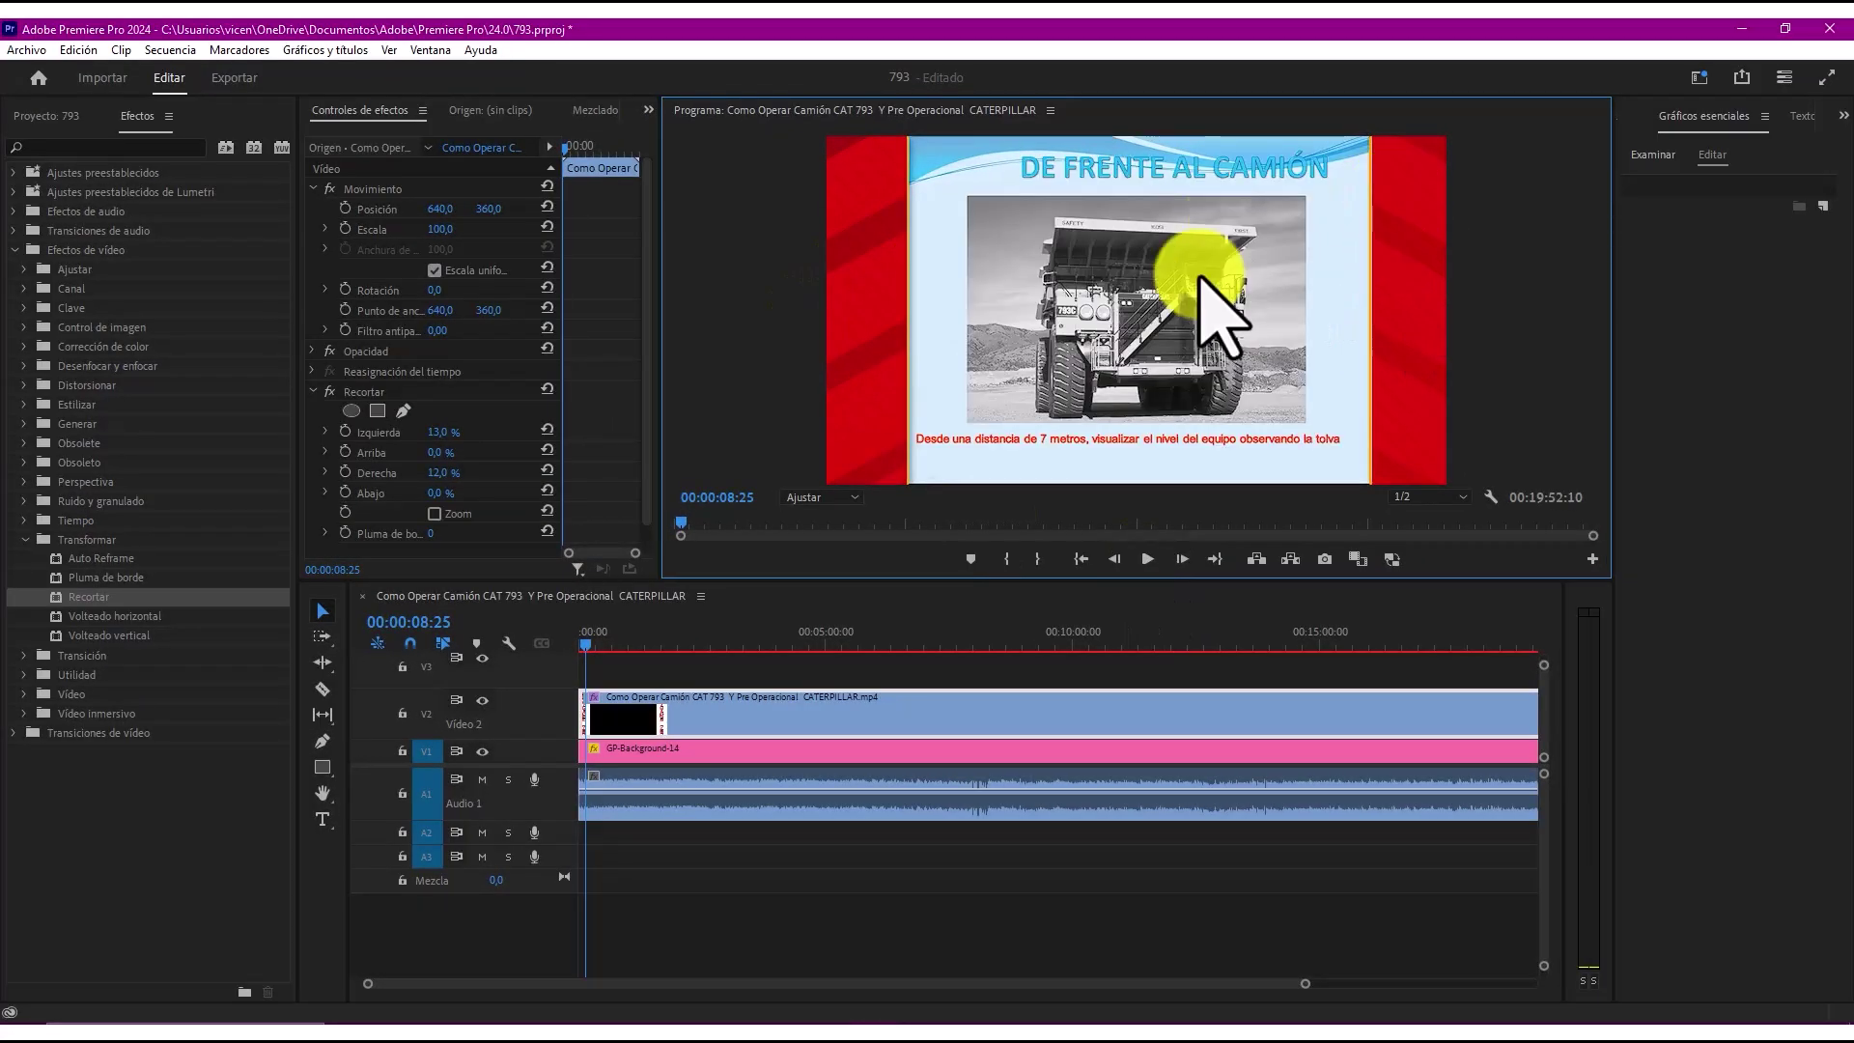